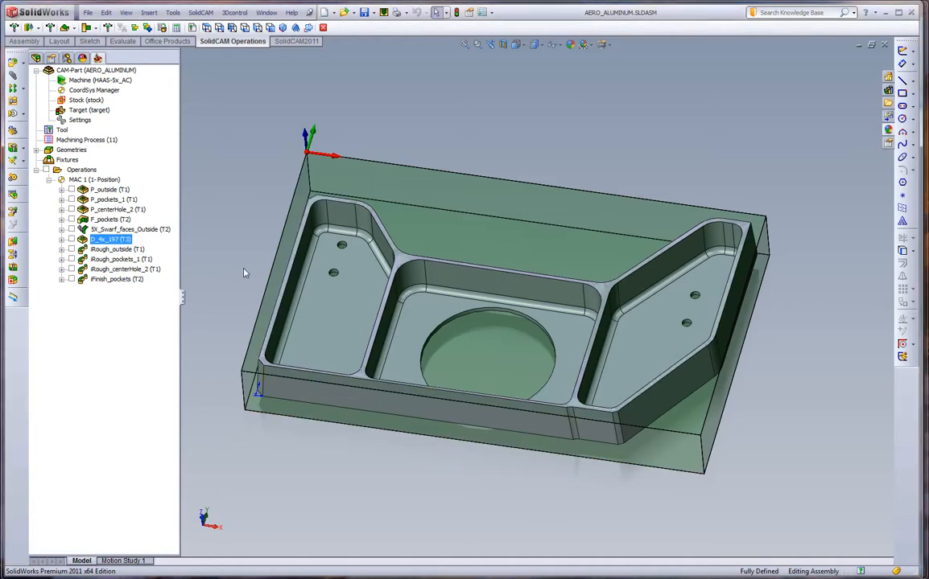
# Open the SolidVerify simulation for the operations P_outside through D_4x_197 with the simulation data hidden.
pyautogui.moveTo(238, 271); pyautogui.dragTo(257, 277, button='middle')
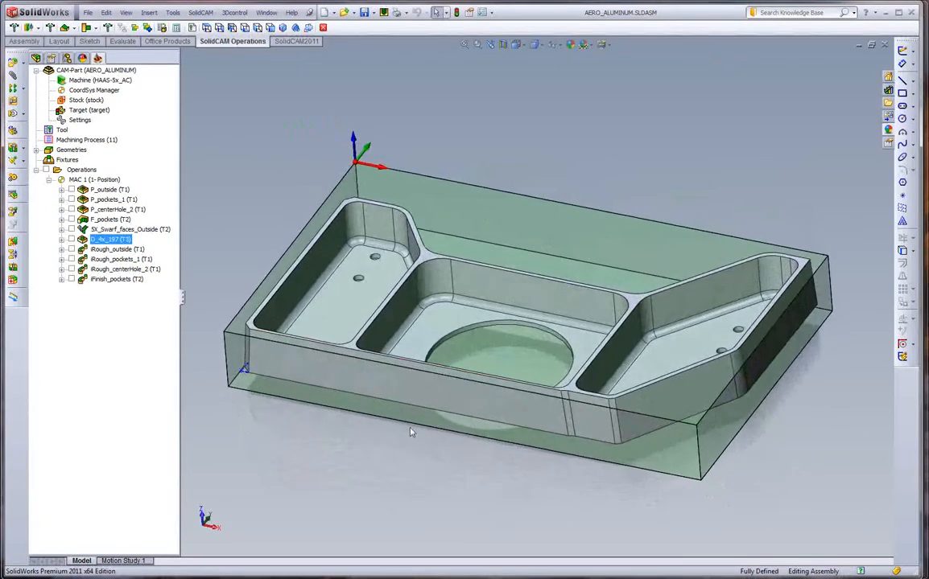
pyautogui.click(103, 190)
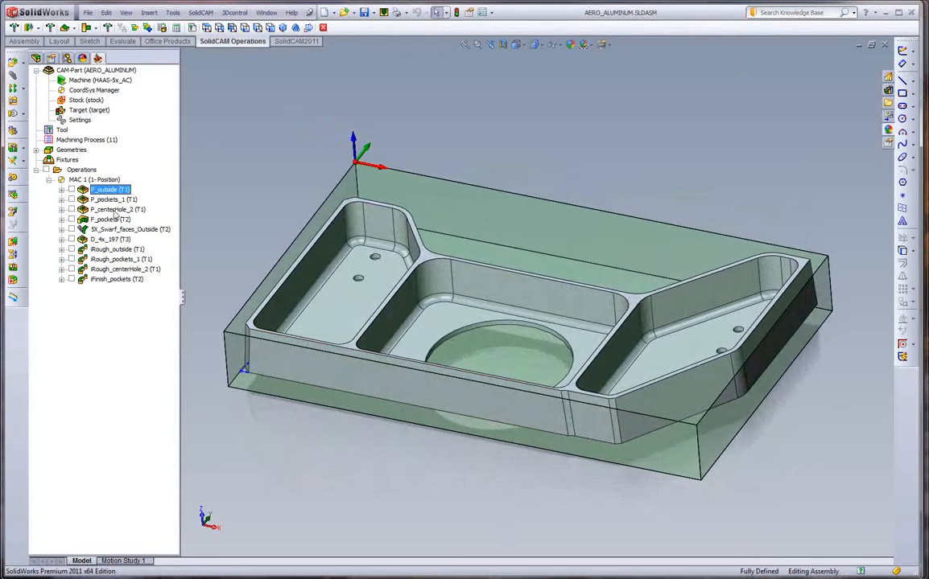
pyautogui.keyDown('shift'); pyautogui.click(109, 239); pyautogui.keyUp('shift')
pyautogui.rightClick(110, 239)
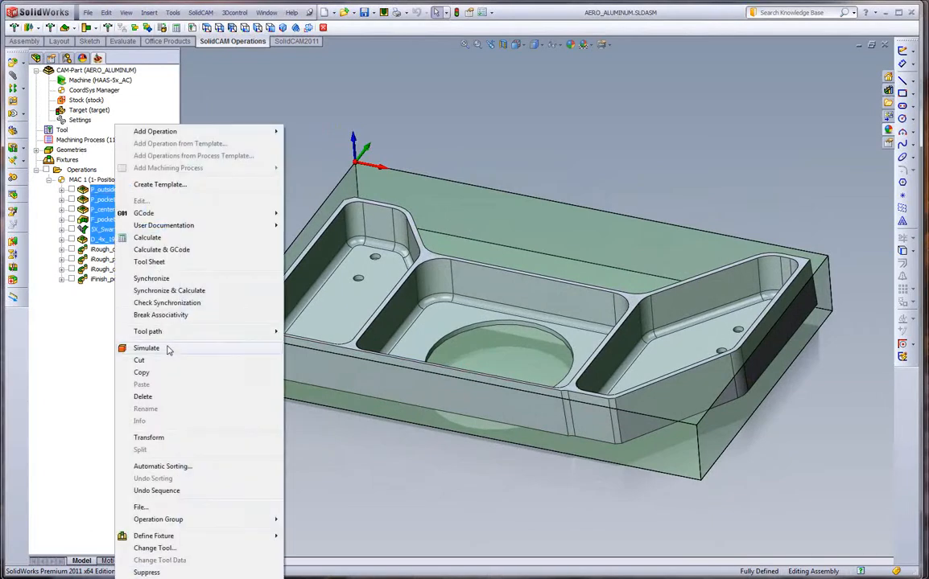
pyautogui.click(165, 351)
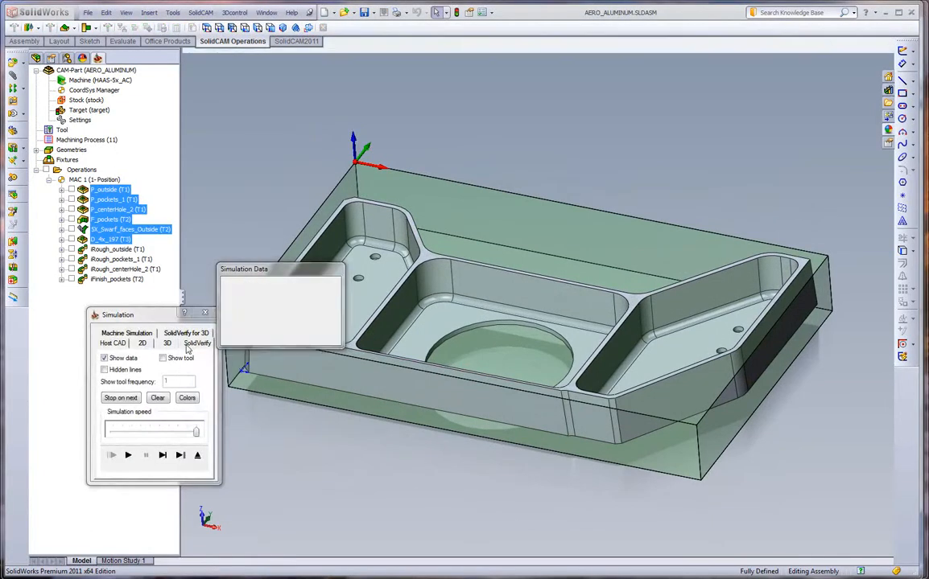
pyautogui.click(192, 344)
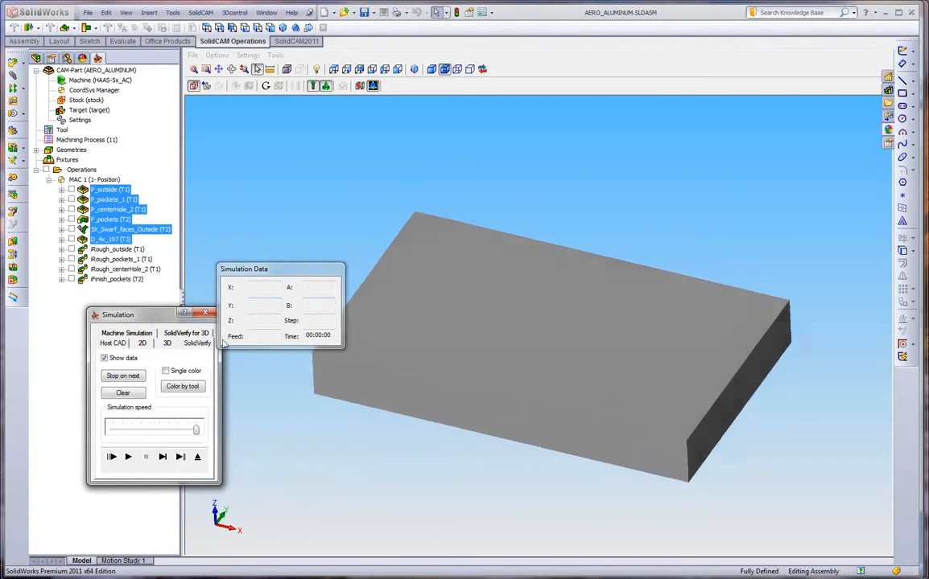
pyautogui.click(123, 360)
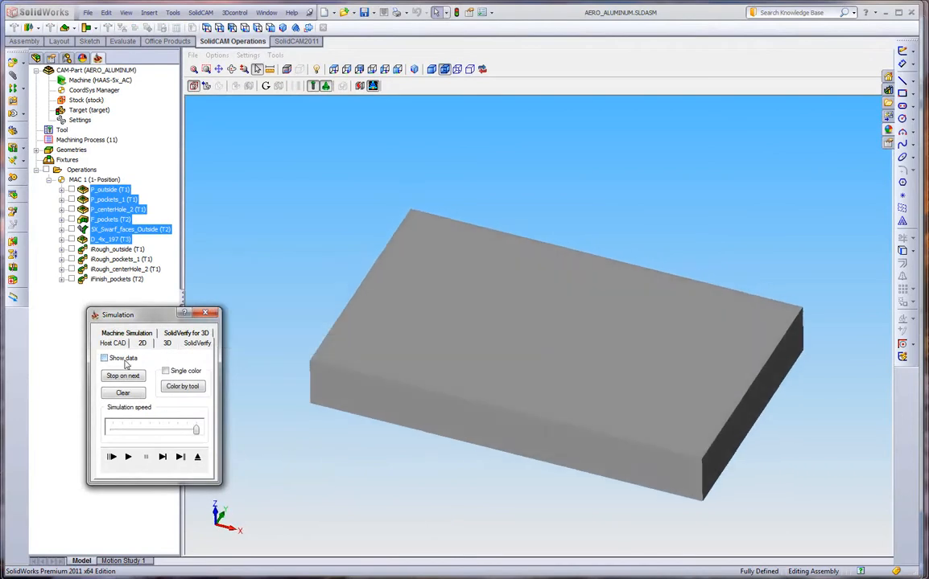
# Simulate the P_outside roughing operation in operation step mode at a reduced simulation speed.
pyautogui.click(163, 456)
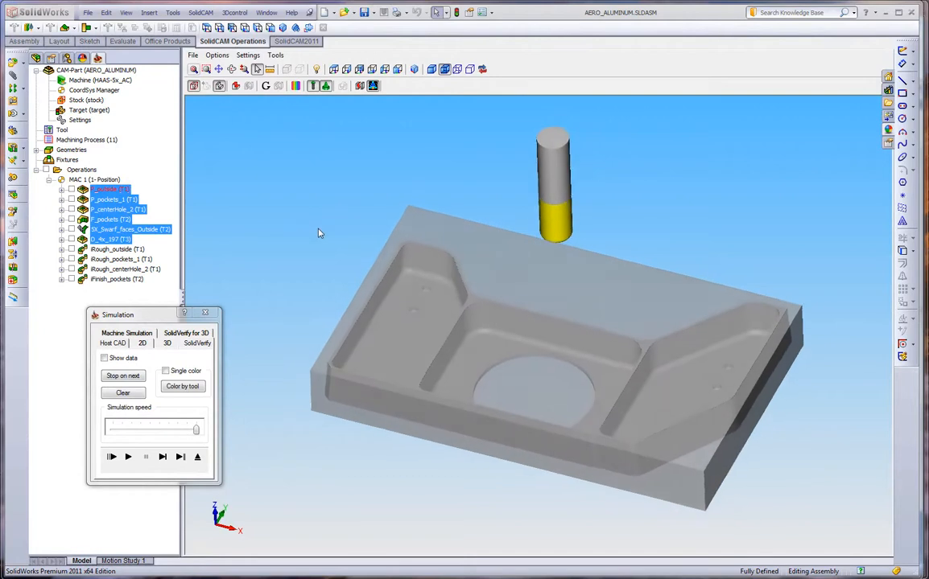
pyautogui.click(182, 429)
pyautogui.click(182, 430)
pyautogui.click(182, 457)
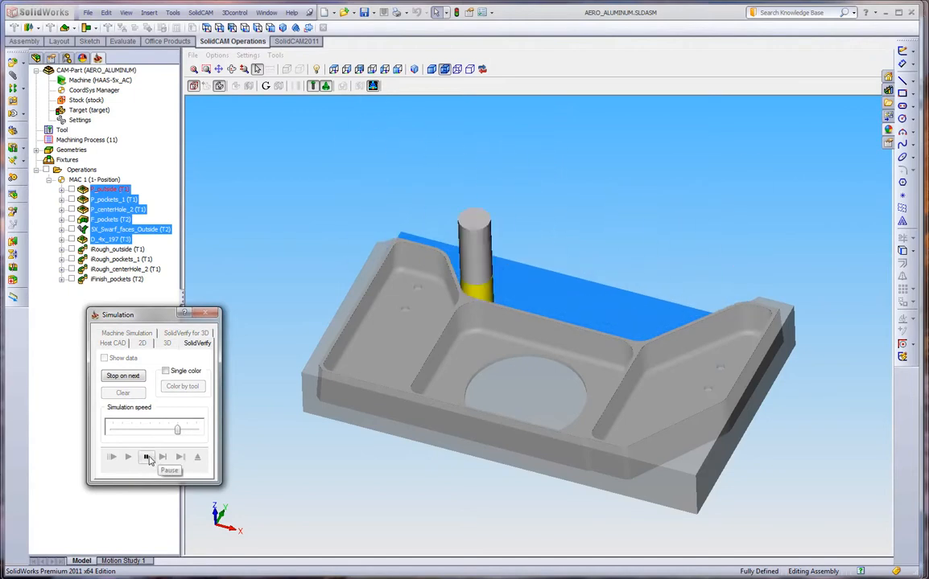
pyautogui.moveTo(177, 429); pyautogui.dragTo(187, 431)
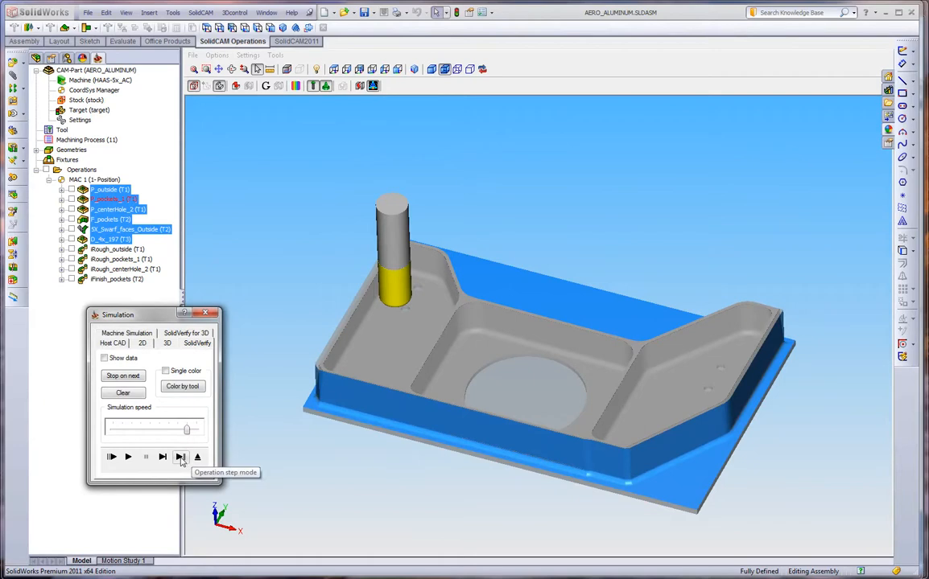
# Simulate the P_pockets_1 and P_centerHole_2 operations one at a time, raising the simulation speed to maximum.
pyautogui.click(181, 458)
pyautogui.moveTo(188, 432); pyautogui.dragTo(195, 433)
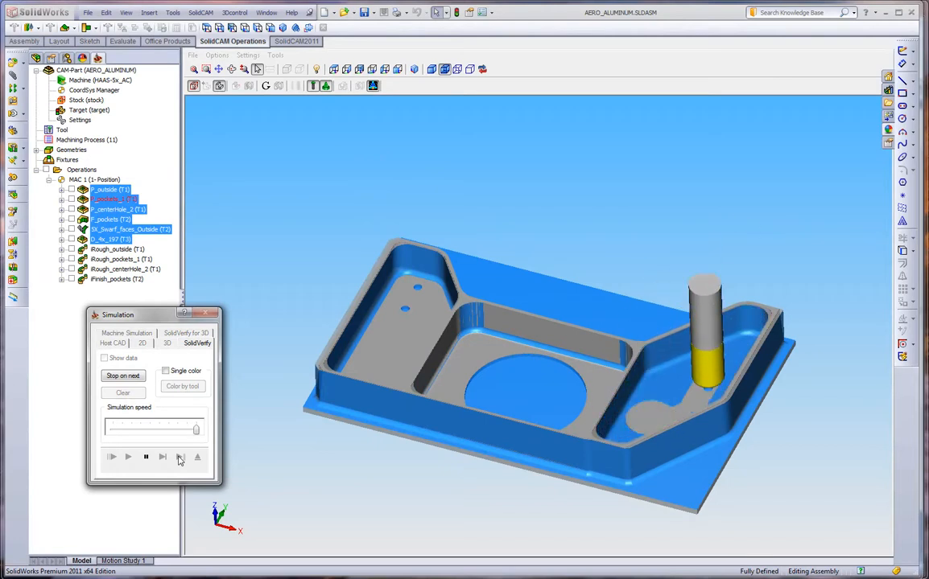
pyautogui.click(180, 457)
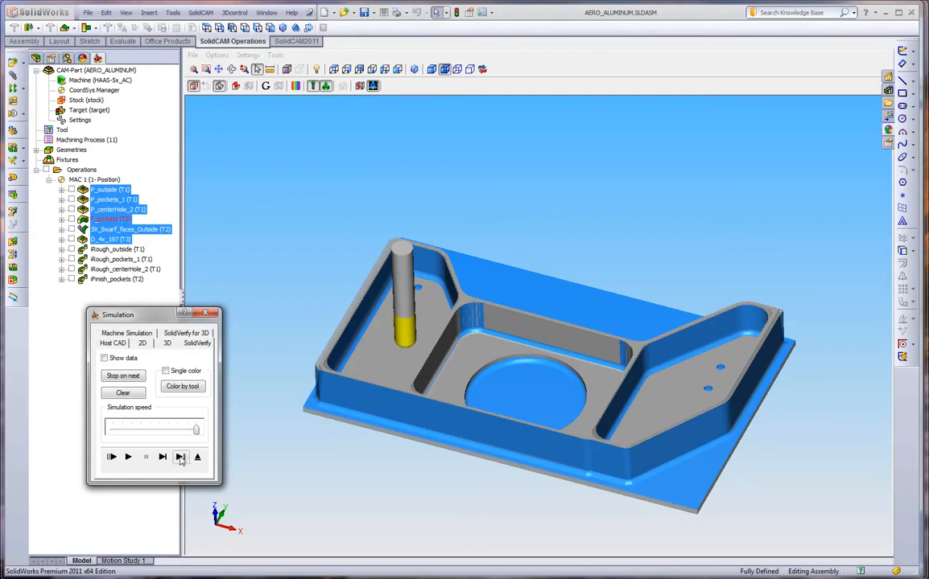
# Simulate the F_pockets, 5X_Swarf_faces_Outside and D_4x_197 operations one at a time and exit the simulation.
pyautogui.click(180, 457)
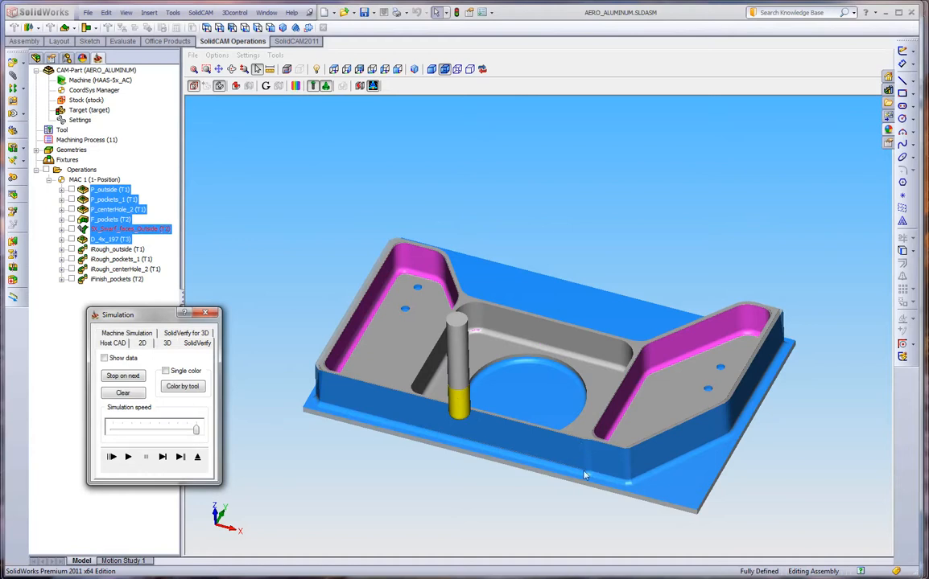
pyautogui.click(181, 457)
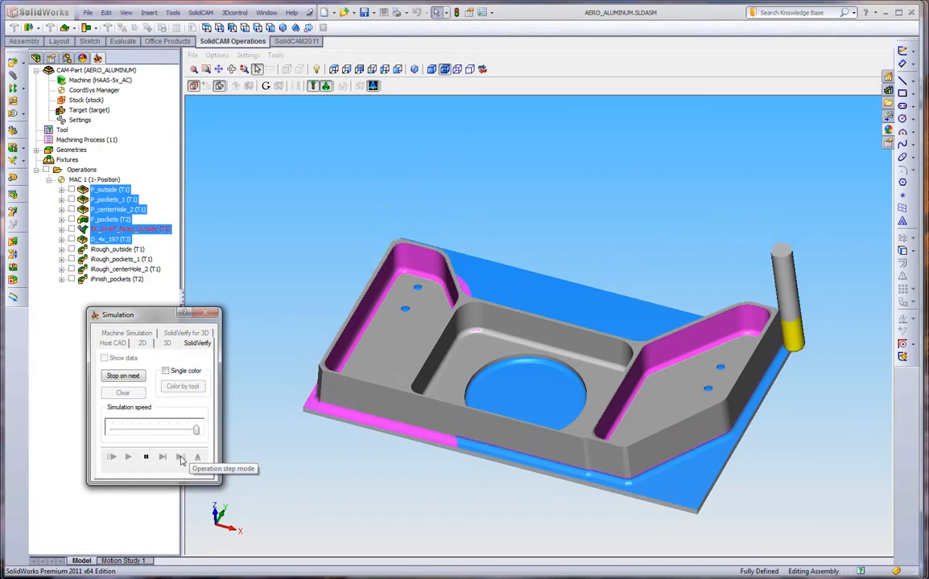
pyautogui.click(182, 460)
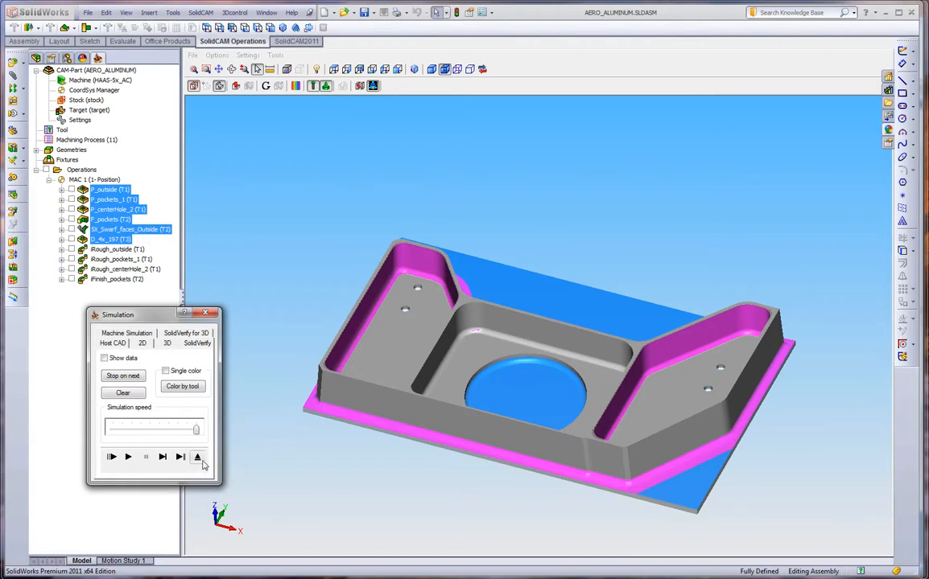
pyautogui.click(198, 458)
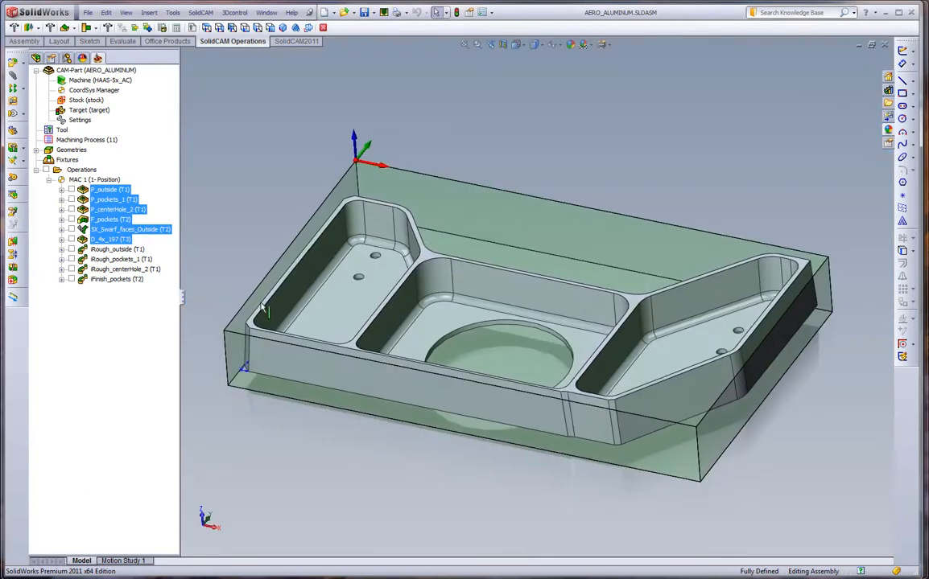
# Review the parameters of tools 1, 2 and 3 in the part tool table and close it without changes.
pyautogui.doubleClick(62, 131)
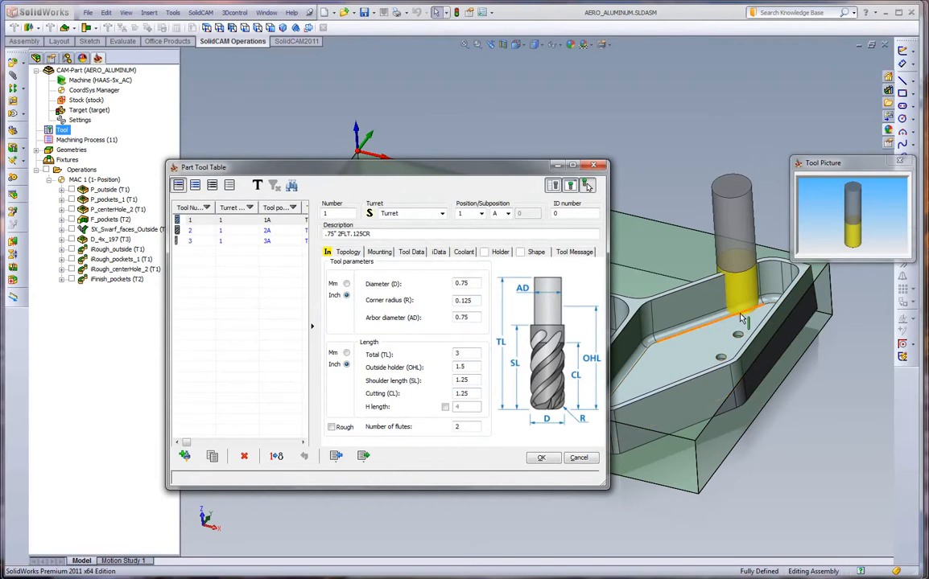
pyautogui.click(236, 231)
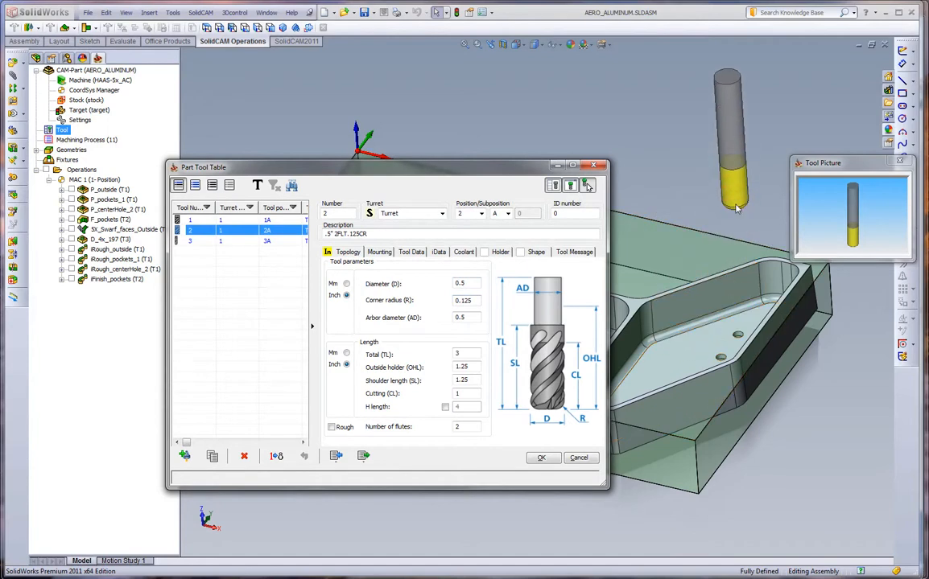
pyautogui.click(237, 242)
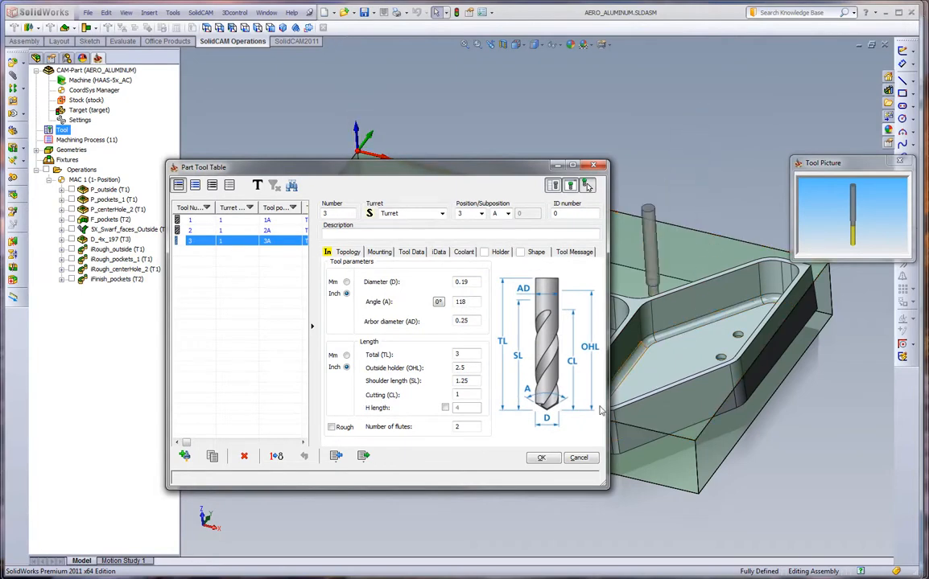
pyautogui.click(578, 458)
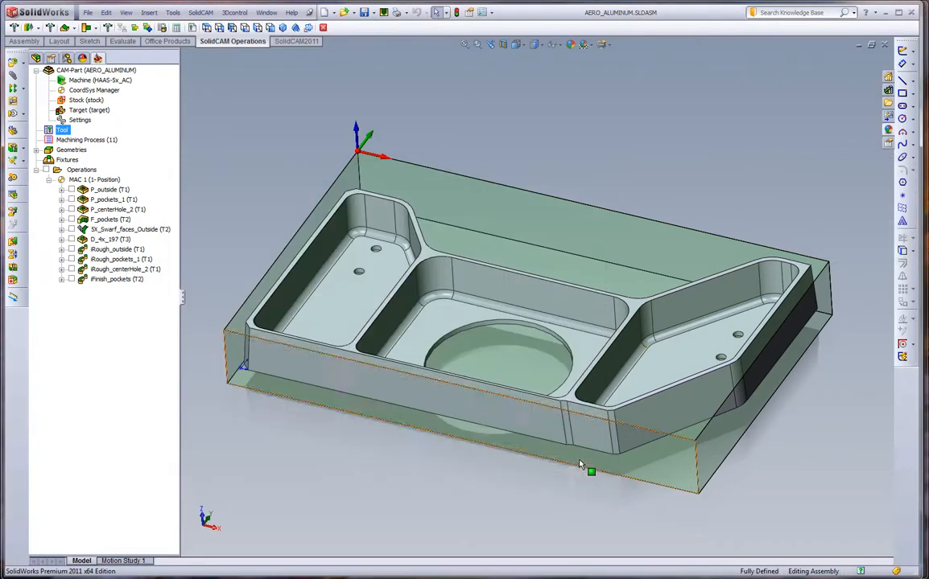
# Open the P_outside pocket operation and examine its milling levels and step down.
pyautogui.click(111, 190)
pyautogui.doubleClick(112, 190)
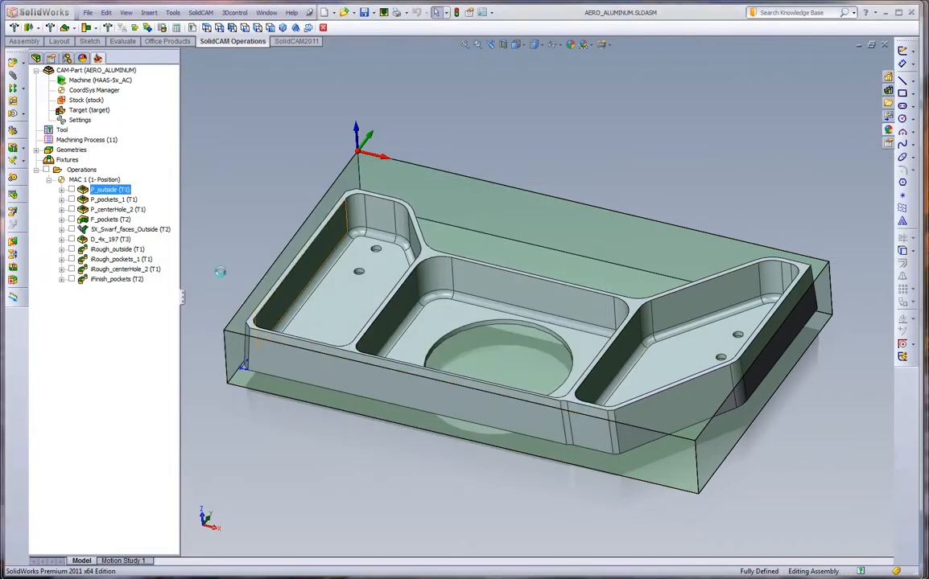
pyautogui.moveTo(215, 135); pyautogui.dragTo(155, 154)
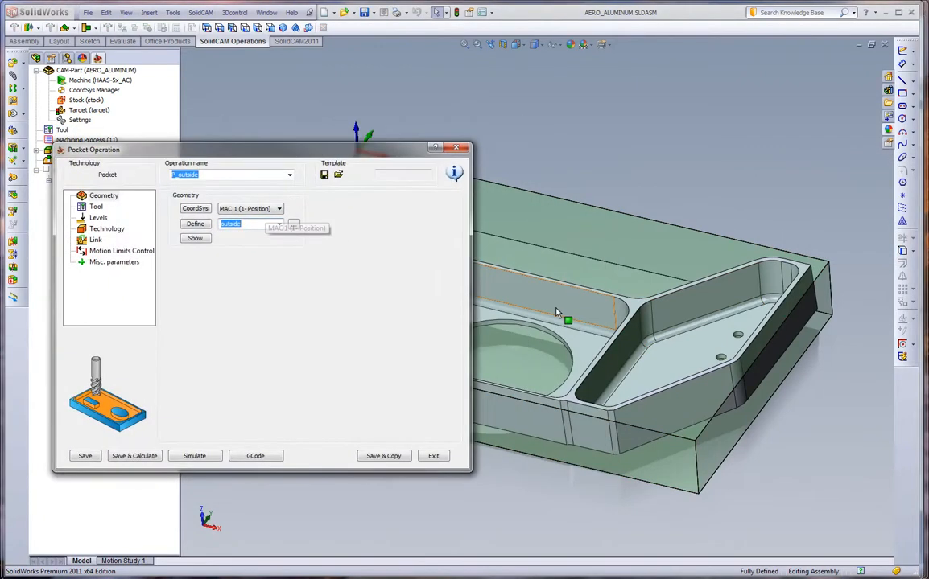
pyautogui.moveTo(560, 195); pyautogui.dragTo(493, 276, button='middle')
pyautogui.scroll(2, 493, 275)
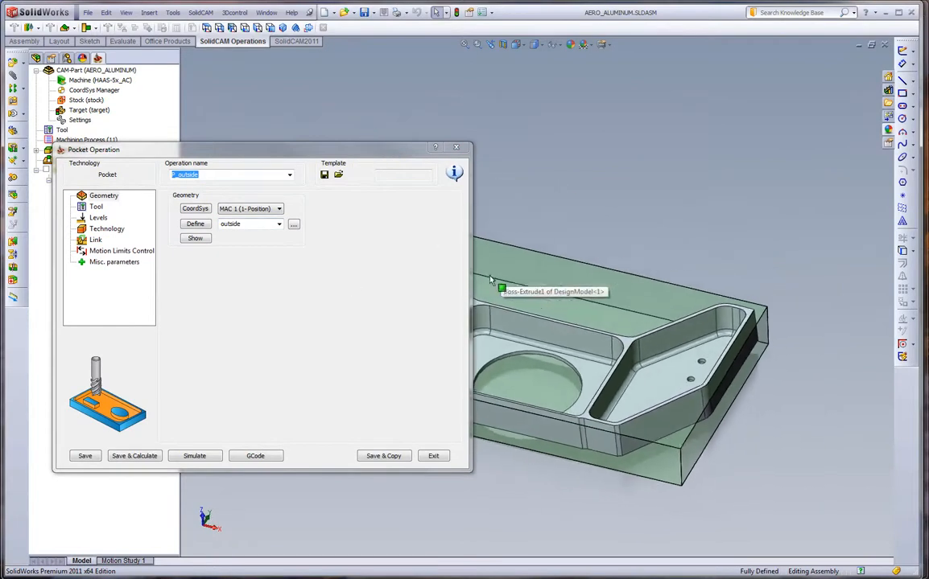
pyautogui.click(94, 209)
pyautogui.click(97, 218)
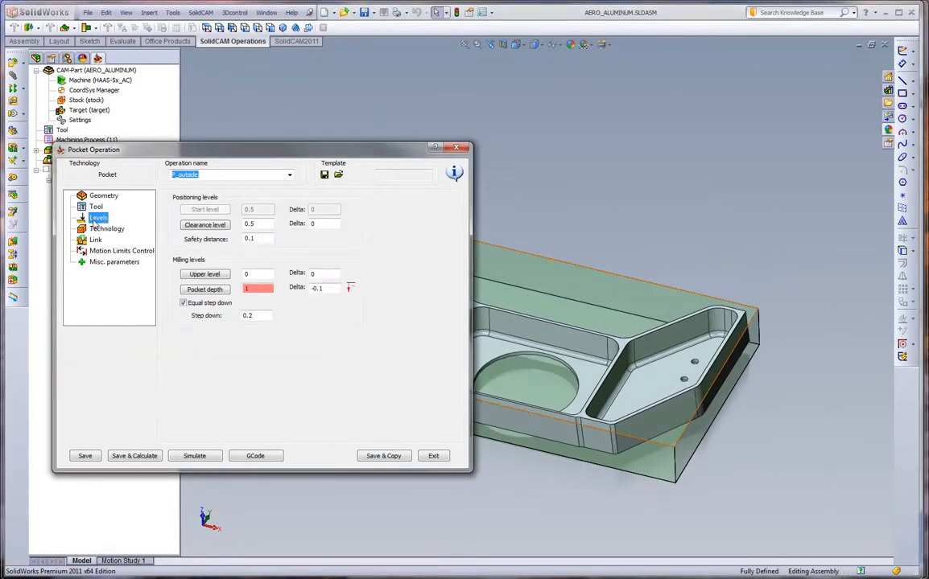
pyautogui.click(261, 316)
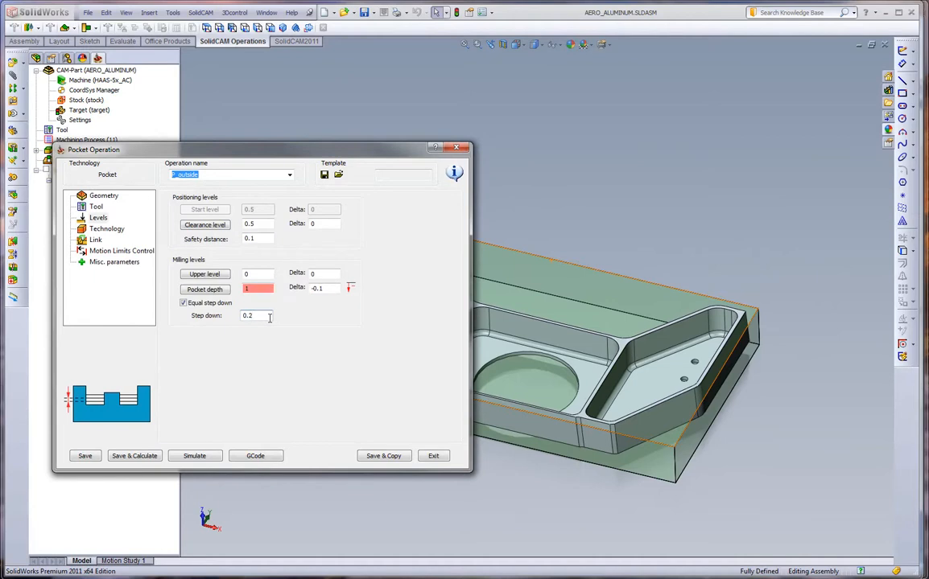
# Examine the feed and spin data and the technology settings of the P_outside operation and exit it.
pyautogui.click(95, 208)
pyautogui.click(196, 204)
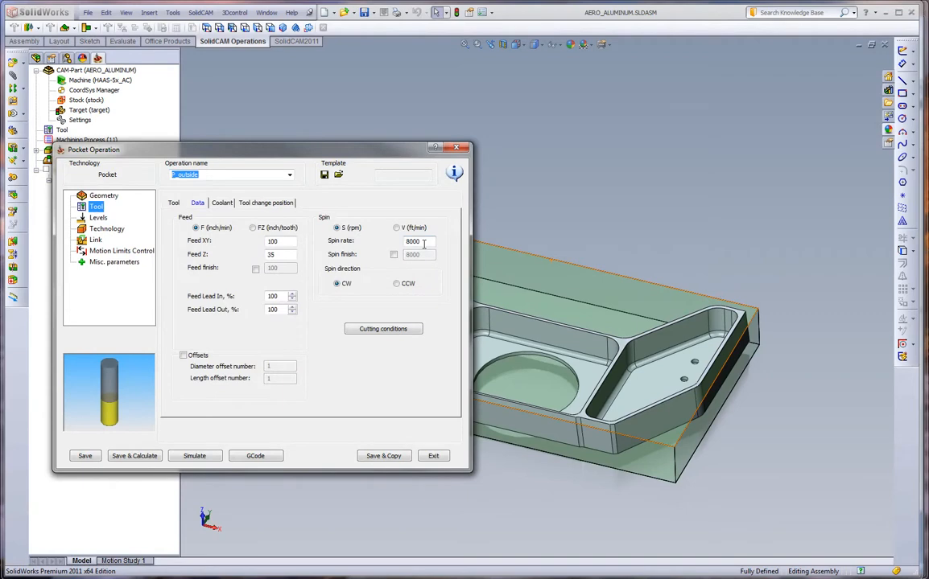
pyautogui.click(105, 229)
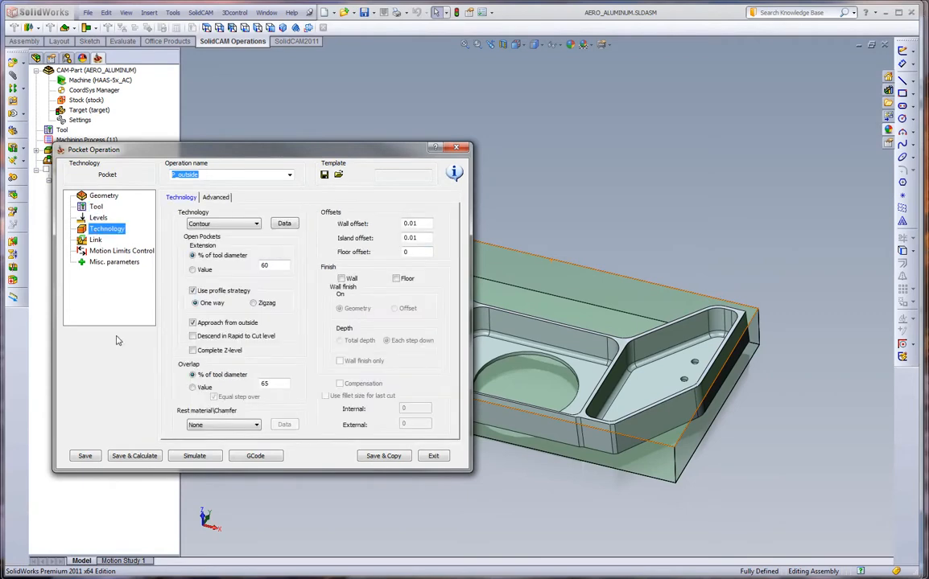
pyautogui.click(432, 456)
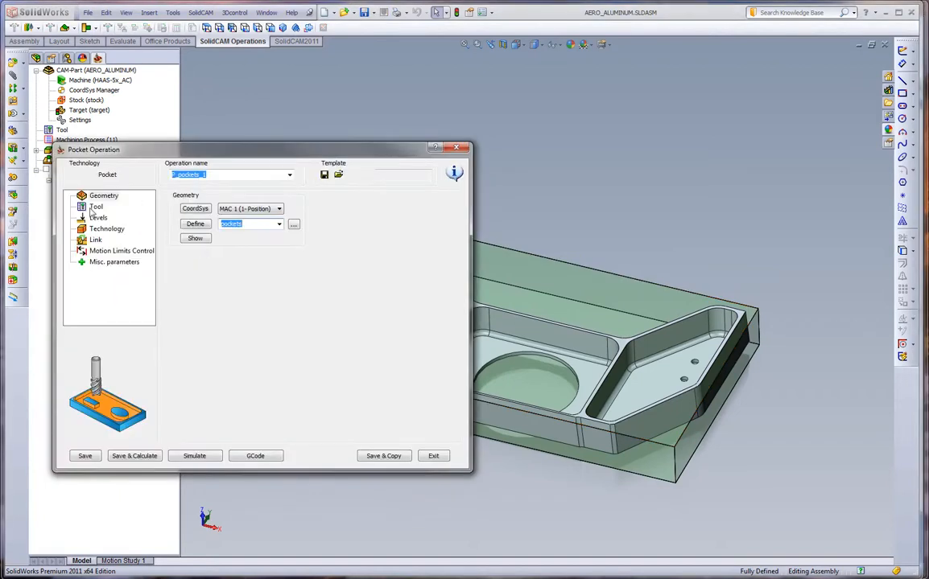
# Review the tool data, levels and technology offsets of the P_pockets_1 pocket operation and exit it.
pyautogui.click(95, 207)
pyautogui.click(196, 202)
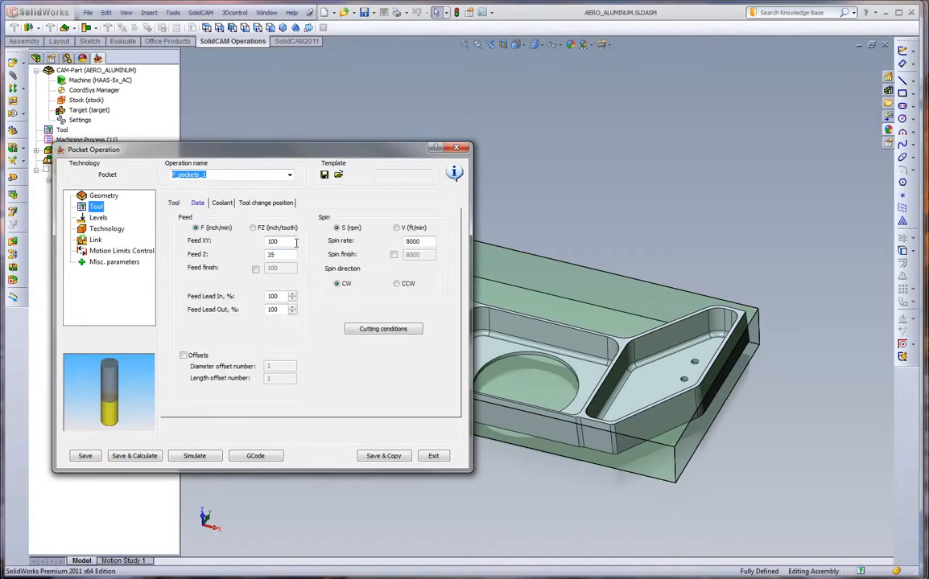
pyautogui.click(96, 219)
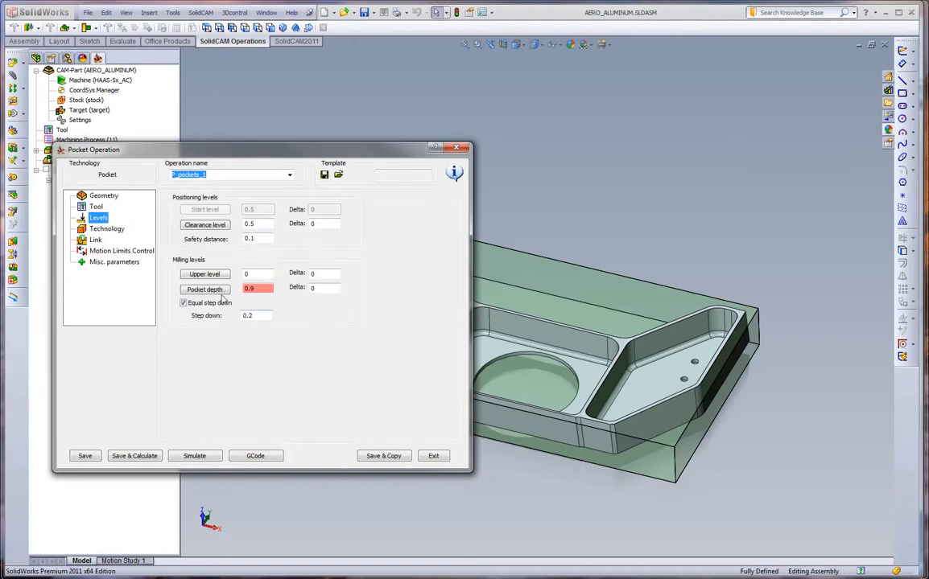
pyautogui.click(108, 230)
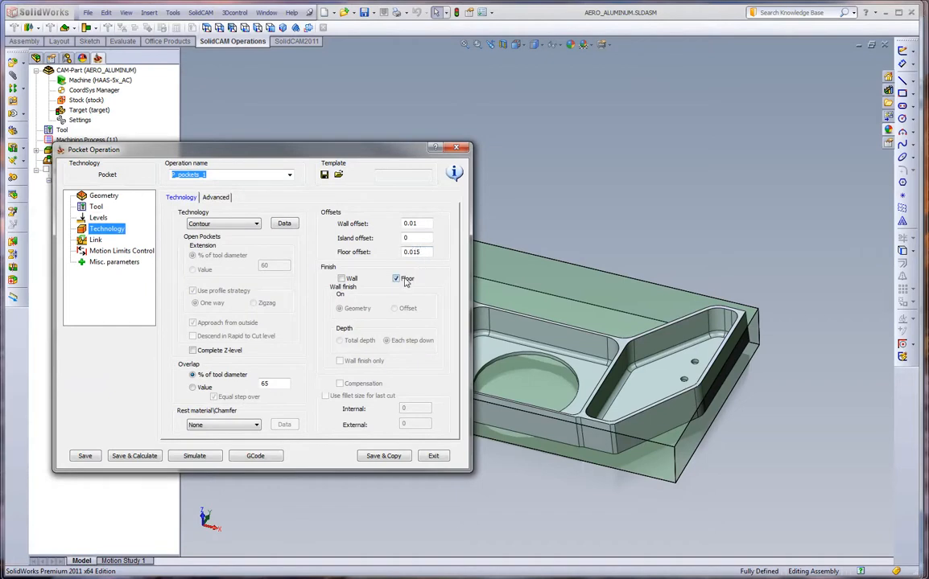
pyautogui.click(433, 455)
# Open the P_centerHole_2 pocket operation, examine its technology offsets and finish options, and exit it.
pyautogui.click(113, 209)
pyautogui.doubleClick(112, 209)
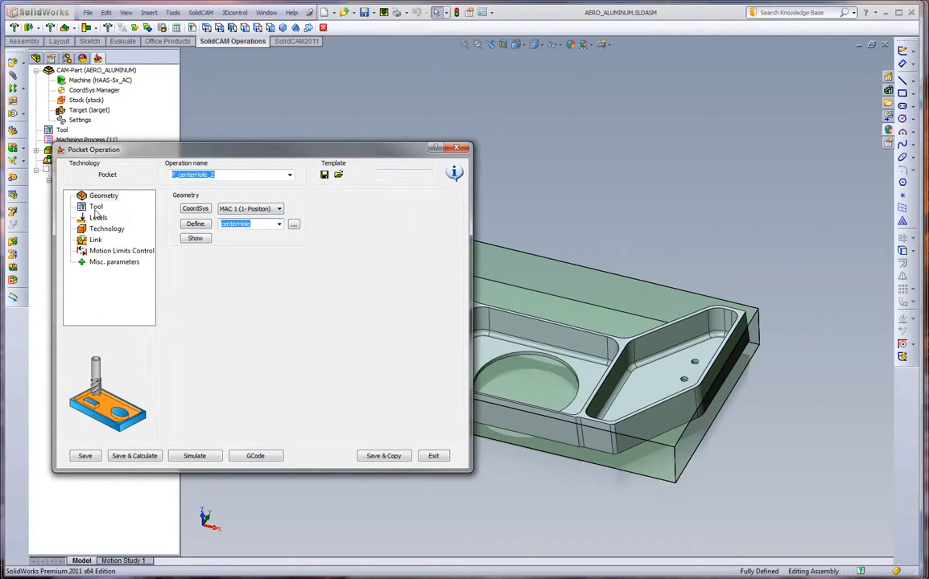
pyautogui.click(105, 230)
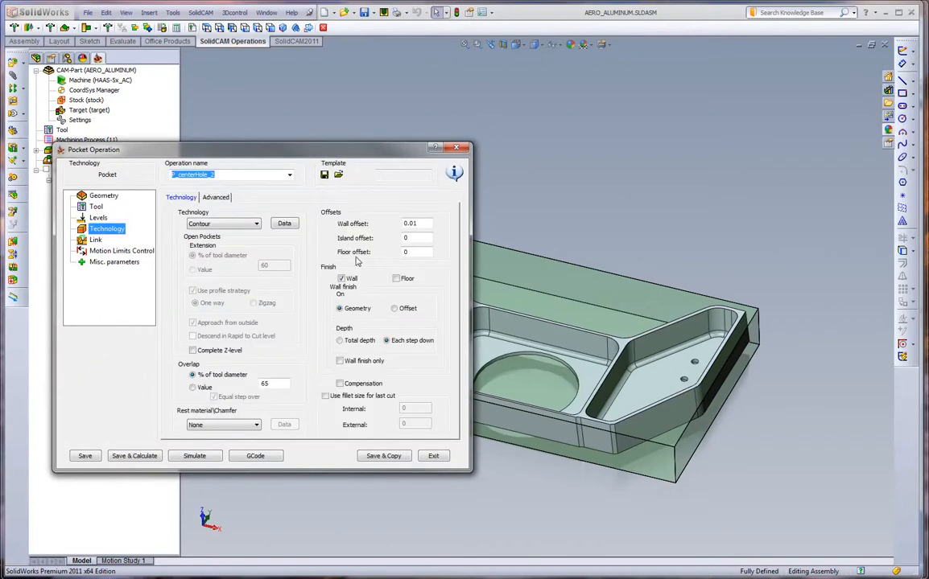
pyautogui.click(430, 457)
# Open the F_pockets profile operation and examine its feed and spin data, milling levels and technology settings.
pyautogui.click(93, 221)
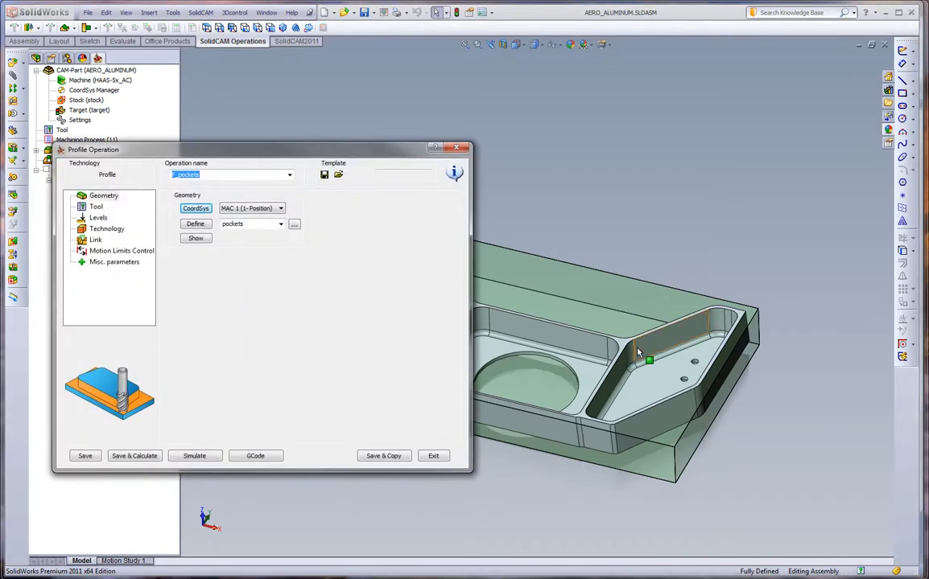
pyautogui.click(94, 207)
pyautogui.click(196, 203)
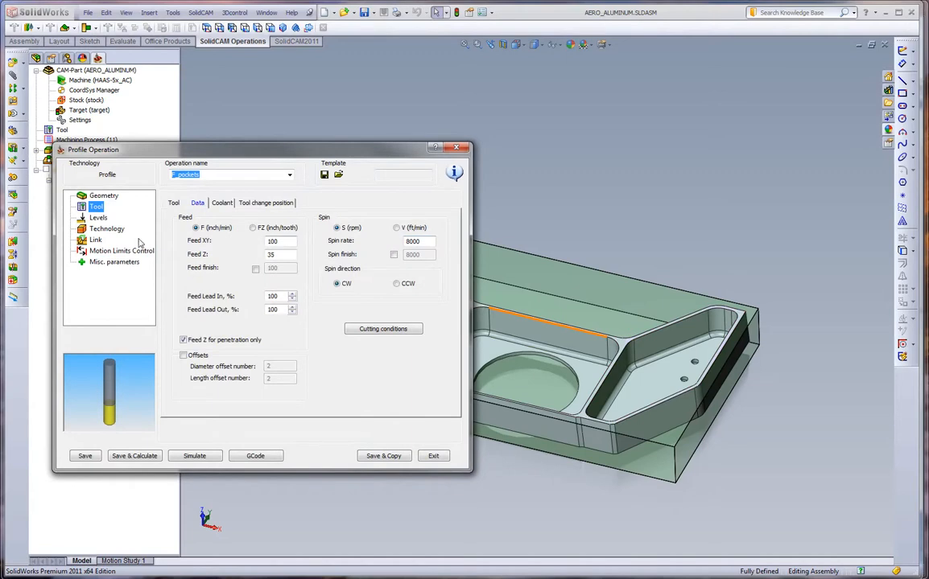
pyautogui.click(96, 217)
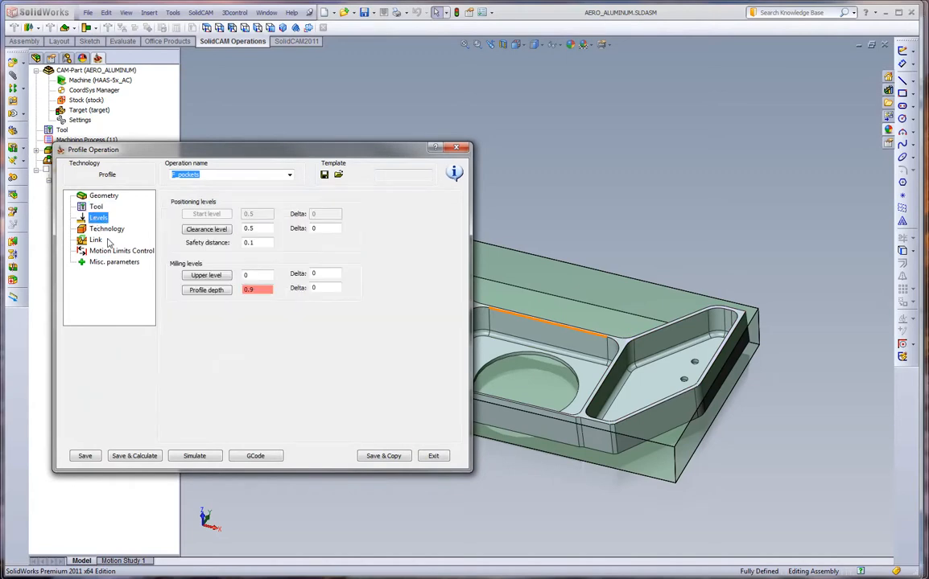
pyautogui.click(108, 230)
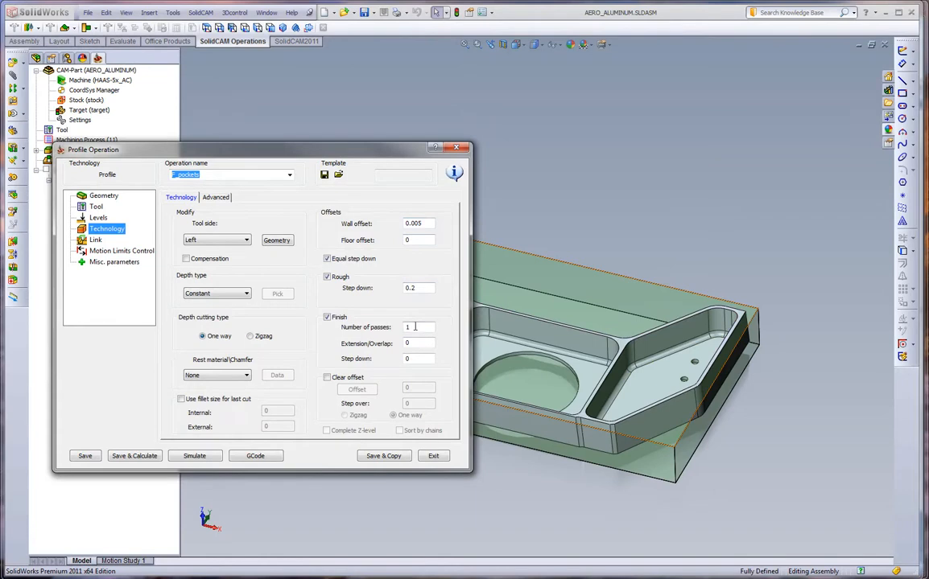
# Simulate the F_pockets operation in SolidVerify, advancing the finishing cut step by step in the first pocket.
pyautogui.click(194, 455)
pyautogui.click(187, 344)
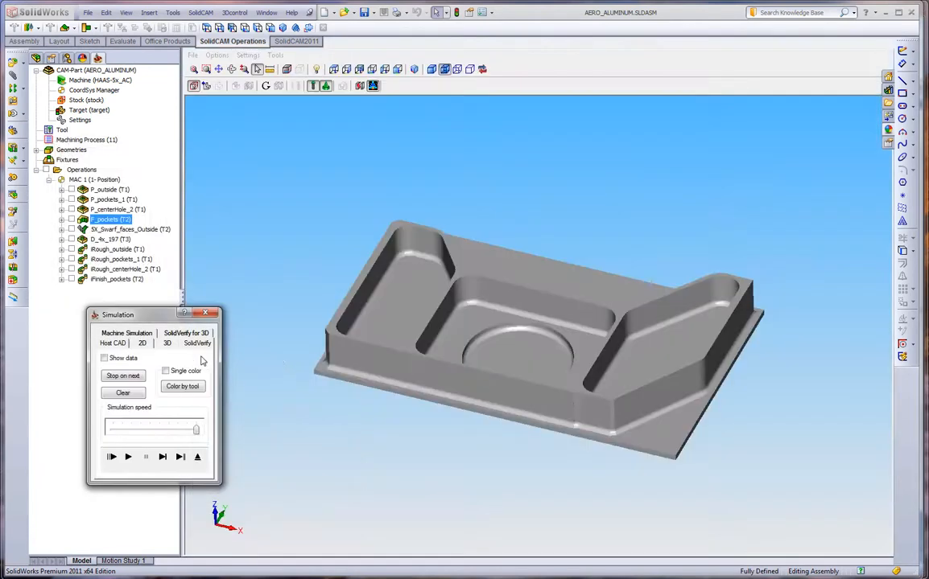
pyautogui.keyDown('shift'); pyautogui.moveTo(527, 403); pyautogui.dragTo(508, 384, button='middle'); pyautogui.keyUp('shift')
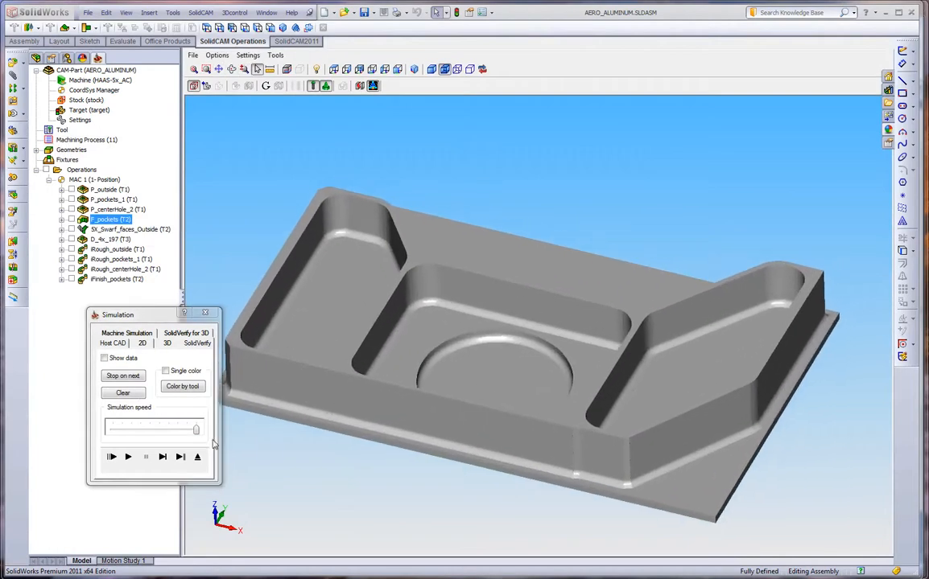
pyautogui.click(161, 460)
pyautogui.keyDown('ctrl'); pyautogui.moveTo(376, 354); pyautogui.dragTo(534, 331, button='middle'); pyautogui.keyUp('ctrl')
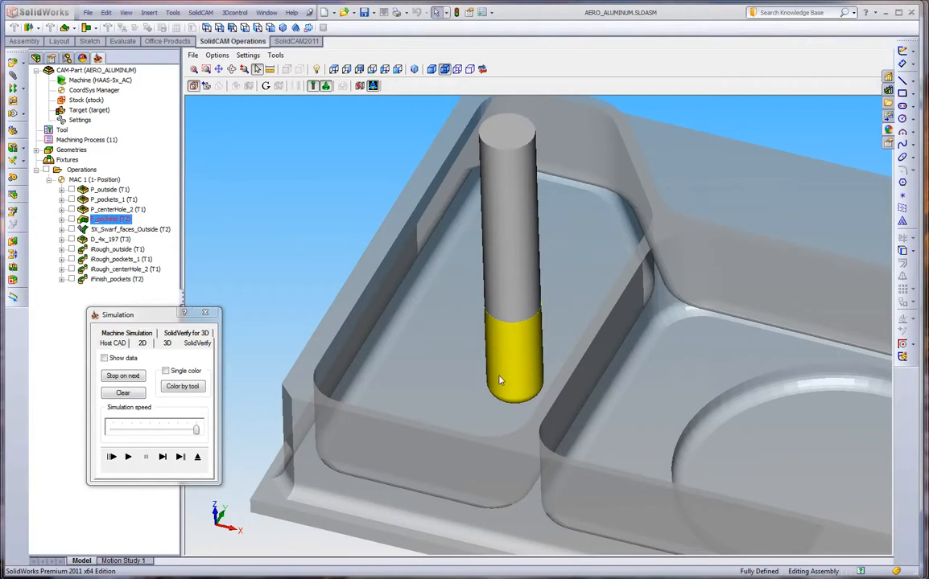
pyautogui.click(162, 457)
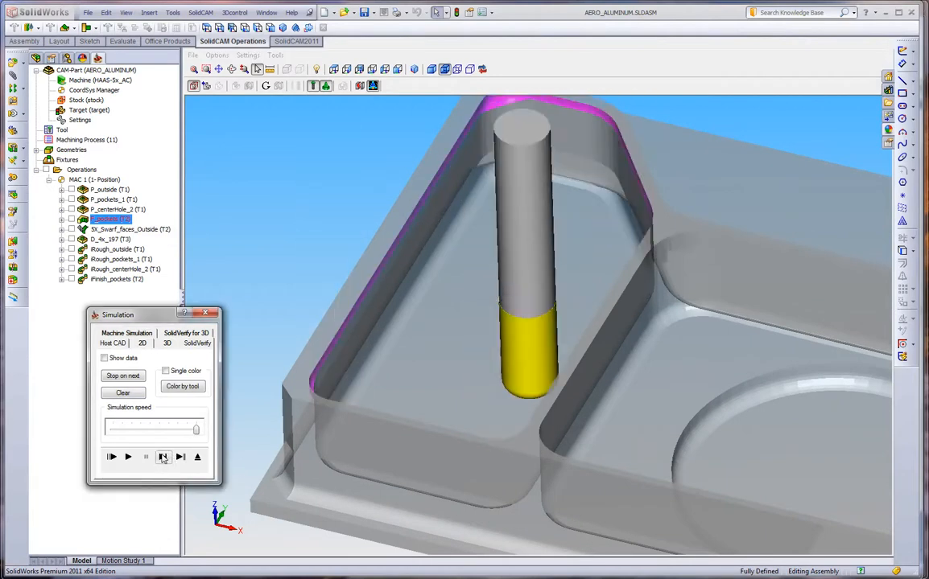
# Inspect the simulated wall cut around the first pocket, close the simulation and exit the F_pockets operation.
pyautogui.keyDown('ctrl'); pyautogui.moveTo(564, 276); pyautogui.dragTo(554, 312, button='middle'); pyautogui.keyUp('ctrl')
pyautogui.moveTo(516, 241); pyautogui.dragTo(516, 266, button='middle')
pyautogui.scroll(3, 515, 266)
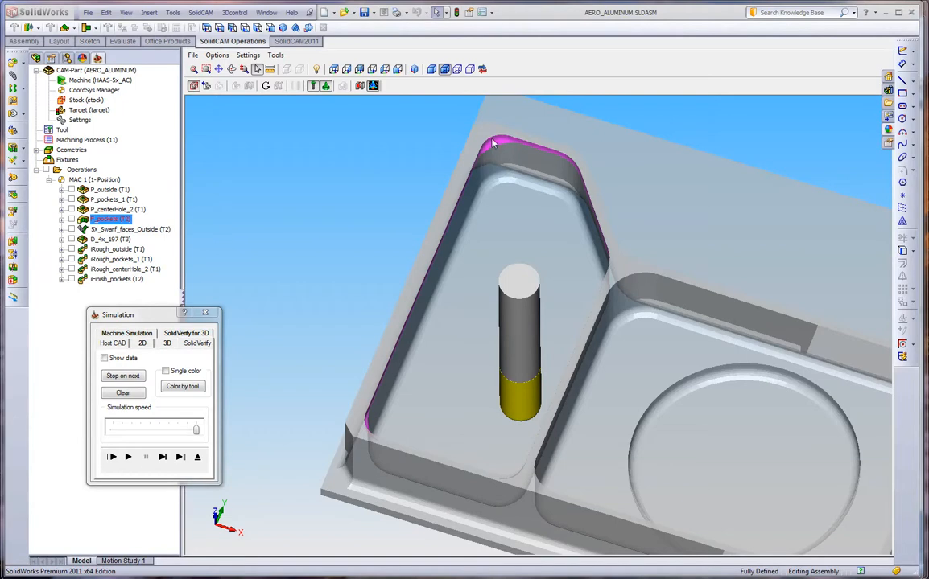
pyautogui.moveTo(437, 402); pyautogui.dragTo(435, 392, button='middle')
pyautogui.scroll(-3, 460, 393)
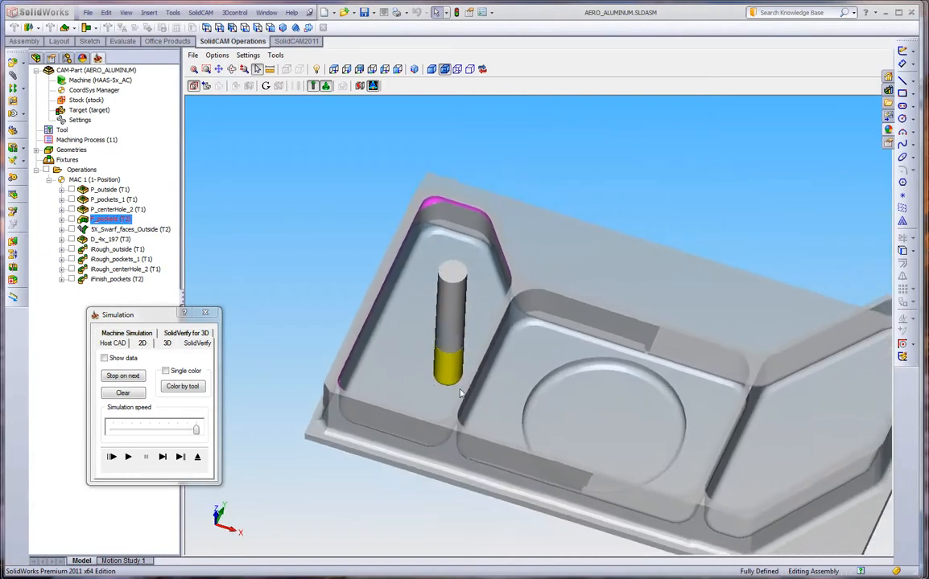
pyautogui.click(197, 458)
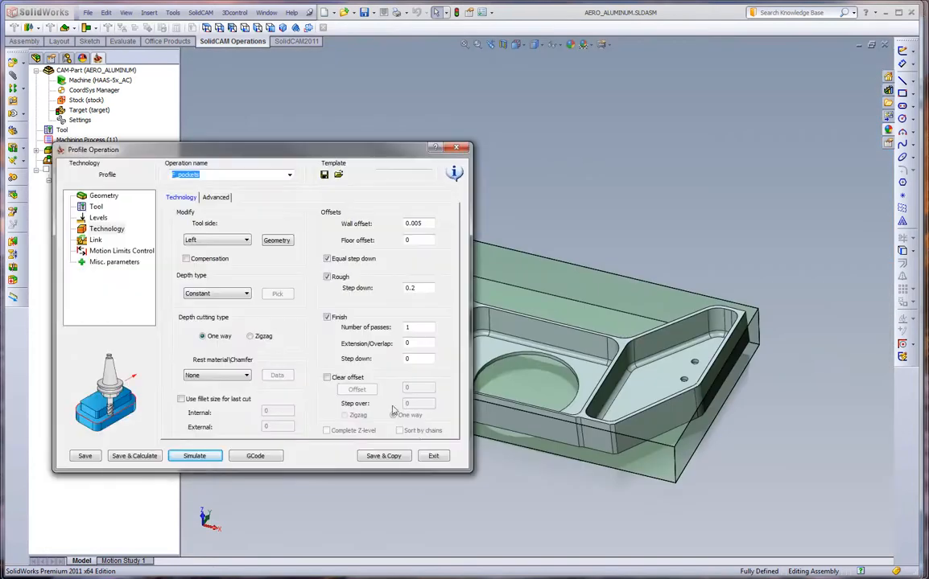
pyautogui.click(432, 456)
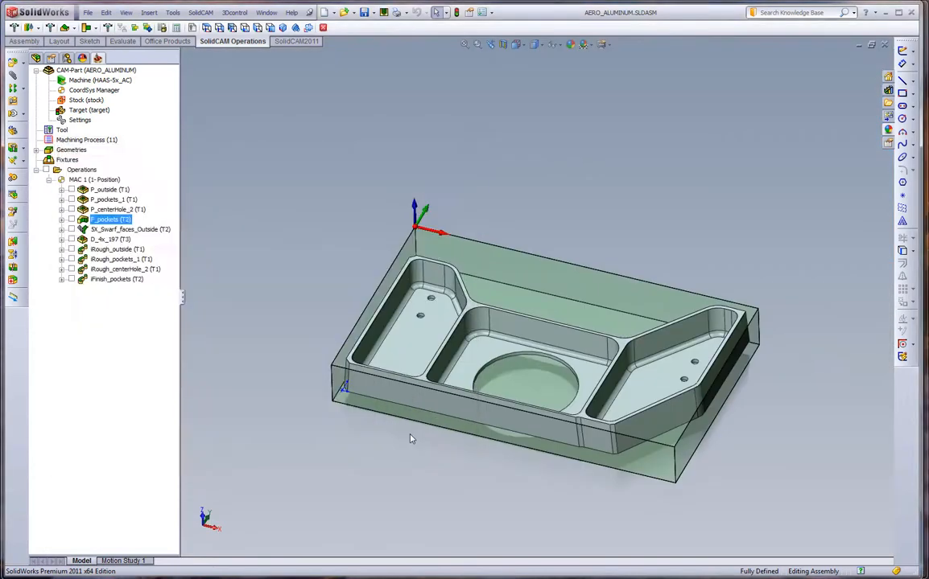
# Select the 5X_Swarf_faces_Outside, D_4x_197 and iRough_outside operations one after another to review the operation sequence.
pyautogui.click(129, 230)
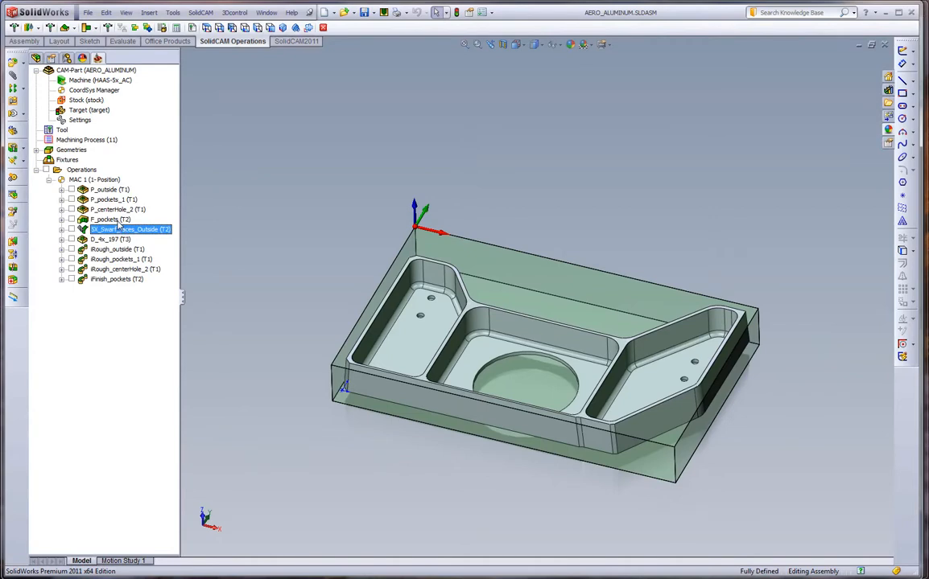
pyautogui.click(118, 239)
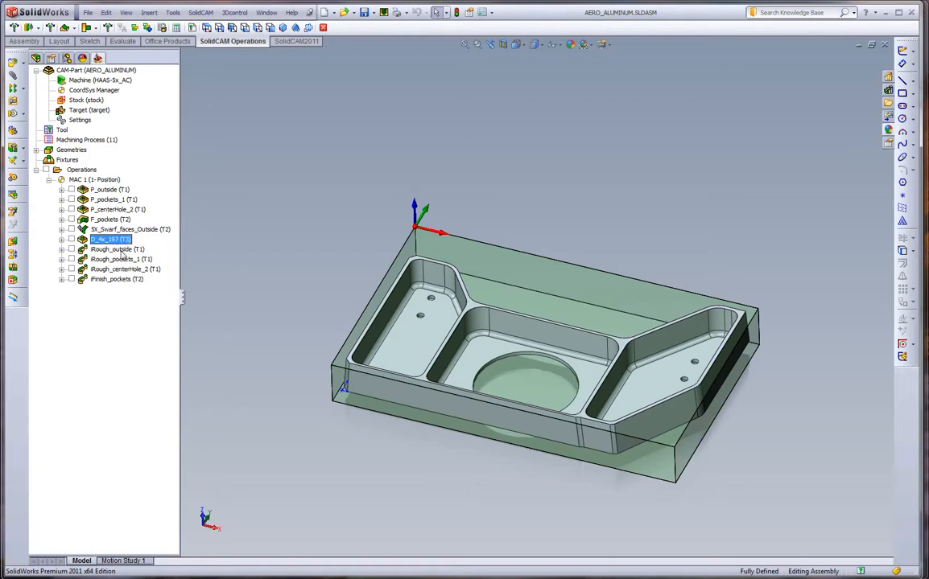
pyautogui.press('Down')
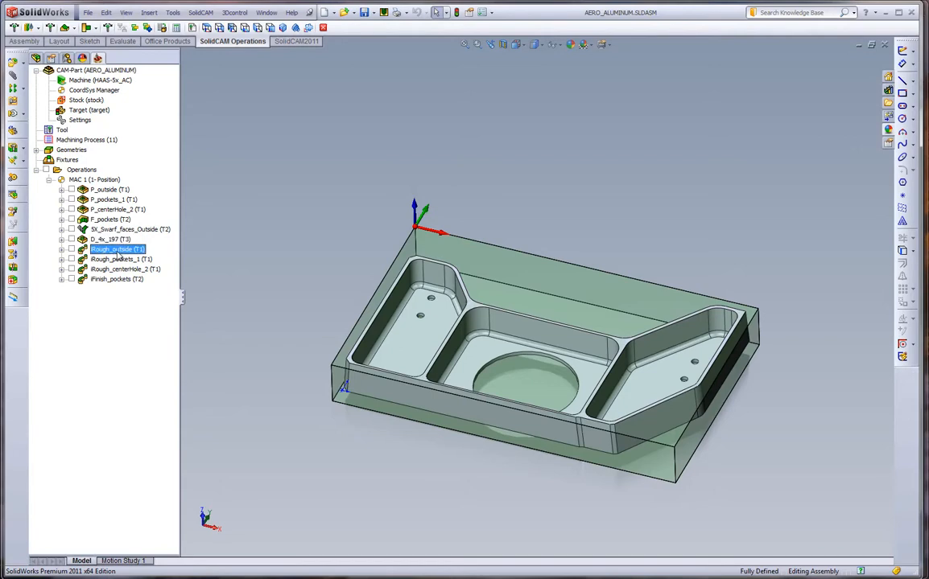
# Compare the toolpaths of P_outside and iRough_outside by displaying and hiding each in turn.
pyautogui.click(110, 190)
pyautogui.click(71, 190)
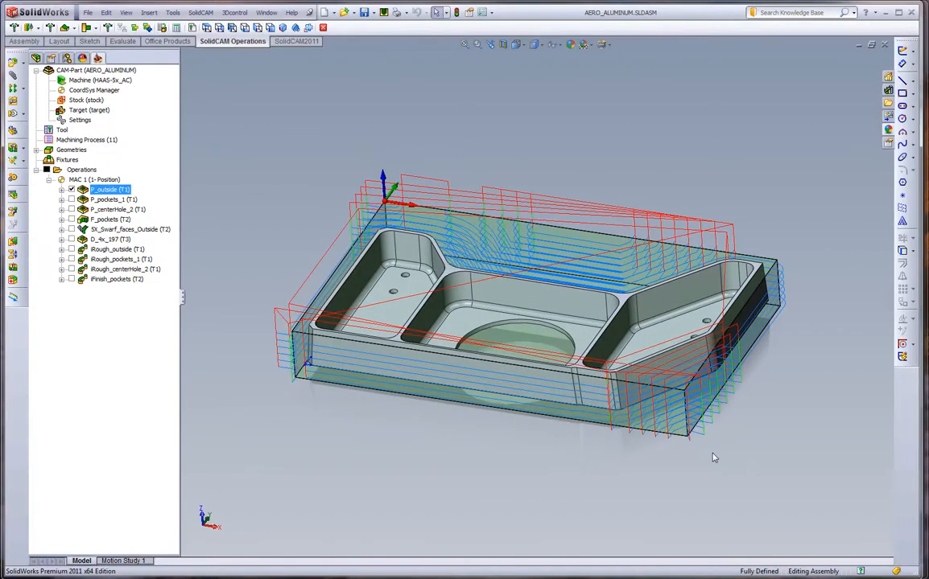
pyautogui.click(71, 189)
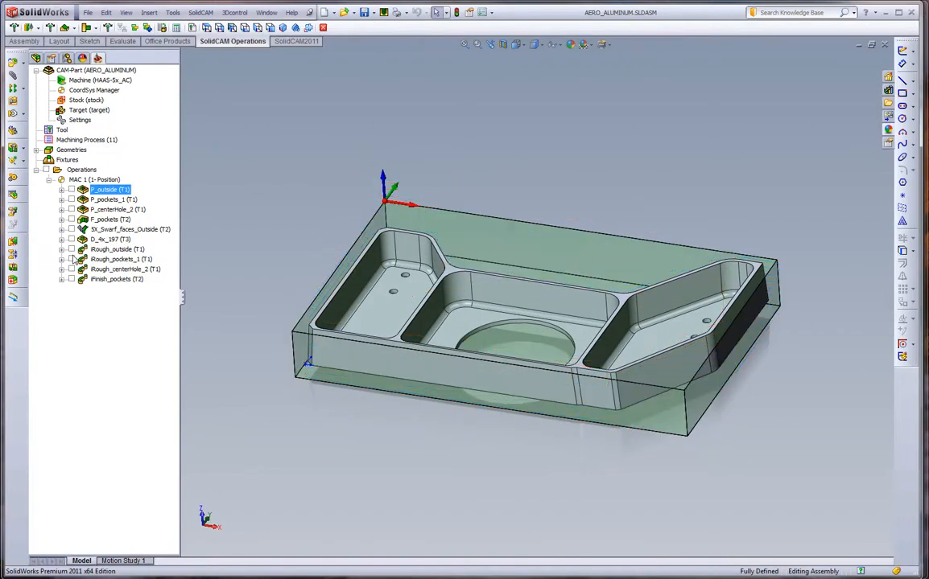
pyautogui.click(71, 250)
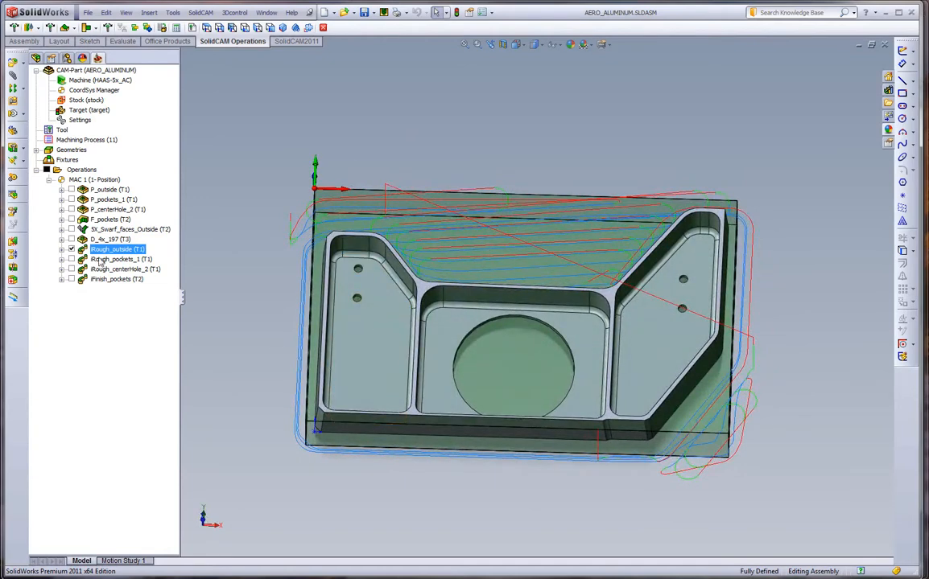
pyautogui.click(72, 250)
# Open the iRough_outside operation, examine its Technology Wizard cutting conditions and exit it.
pyautogui.doubleClick(98, 251)
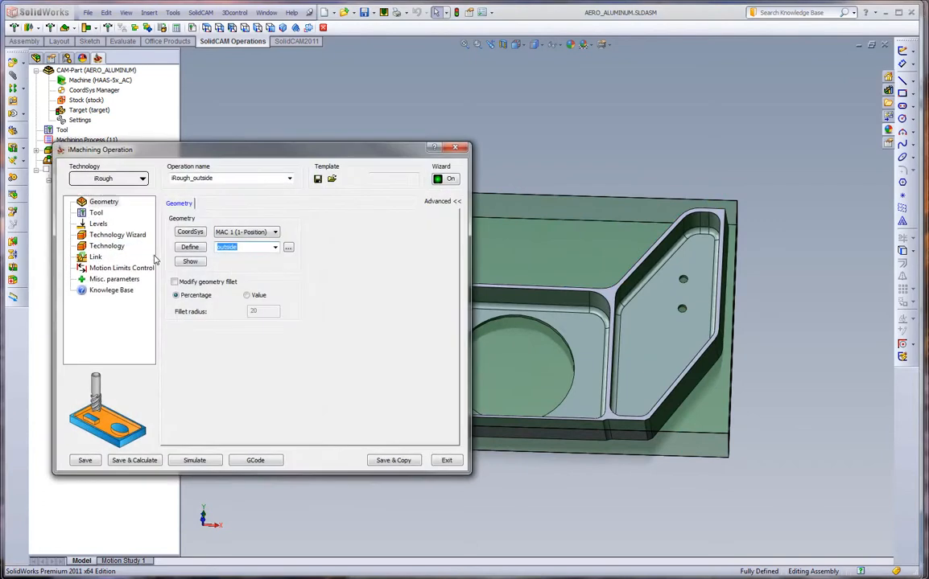
pyautogui.click(104, 235)
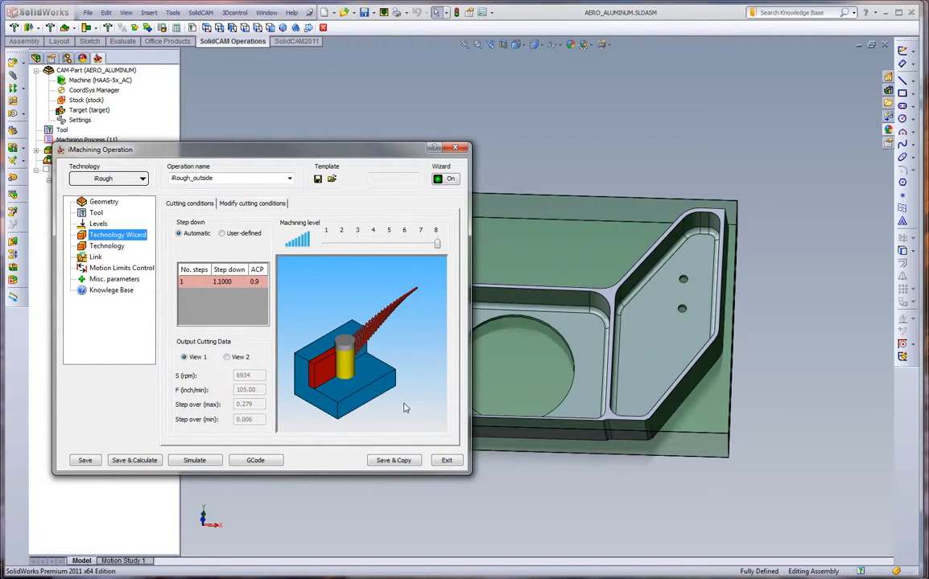
pyautogui.click(447, 460)
# Display and hide the P_pockets_1 toolpath, and show the iRough_pockets_1 toolpath for comparison.
pyautogui.click(112, 199)
pyautogui.click(72, 199)
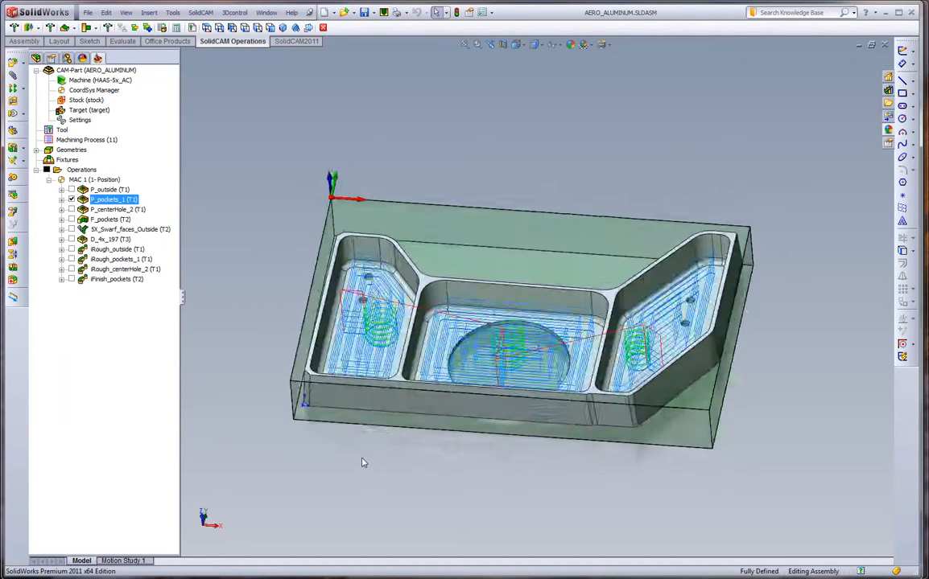
pyautogui.click(71, 200)
pyautogui.click(72, 259)
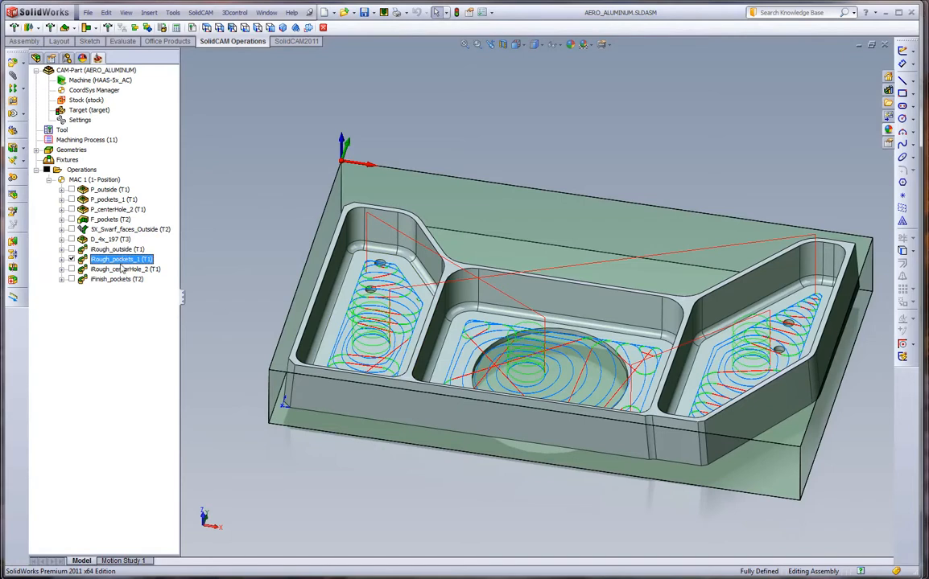
# Examine the iRough_centerHole_2 toolpath and the F_pockets toolpath, displaying and hiding each in turn.
pyautogui.click(95, 269)
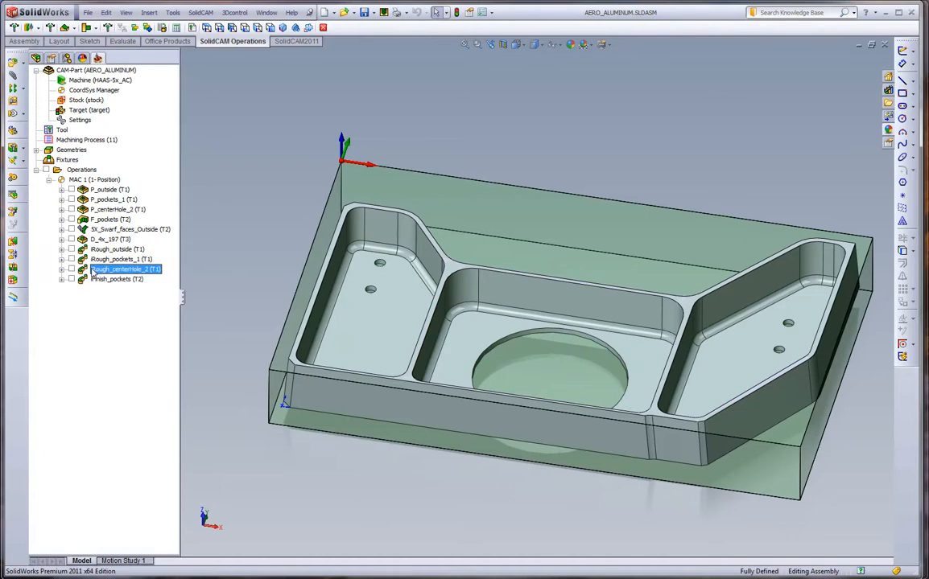
pyautogui.click(72, 269)
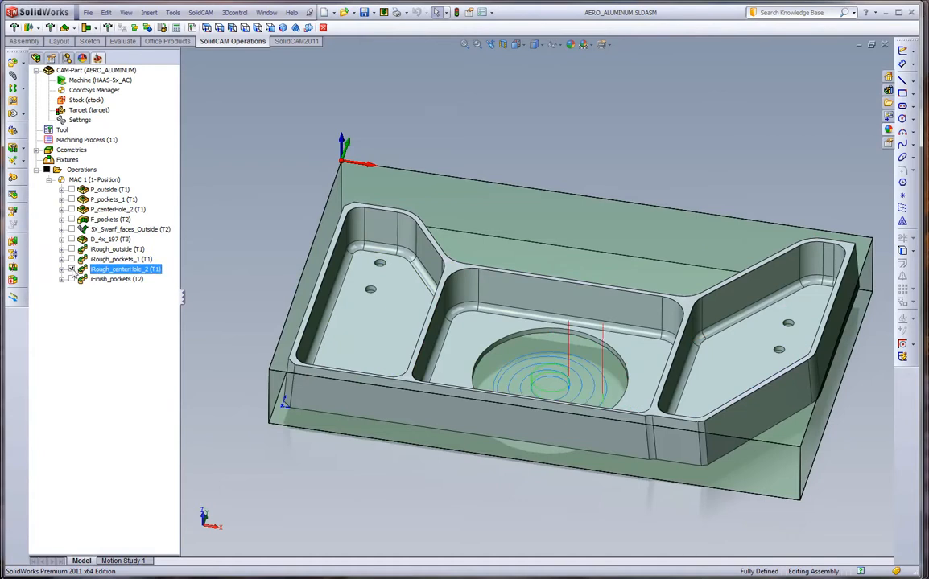
pyautogui.moveTo(307, 349); pyautogui.dragTo(299, 360, button='middle')
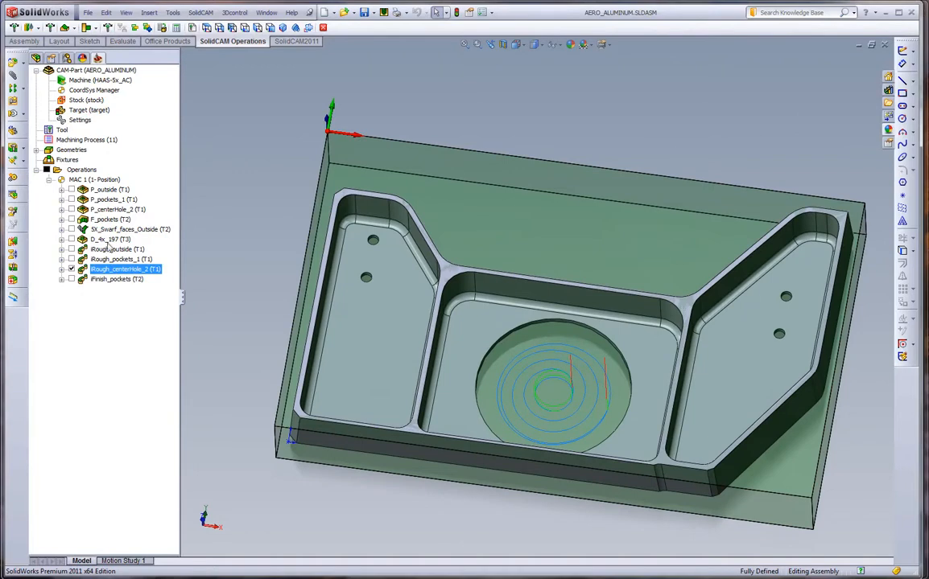
pyautogui.click(71, 270)
pyautogui.click(73, 220)
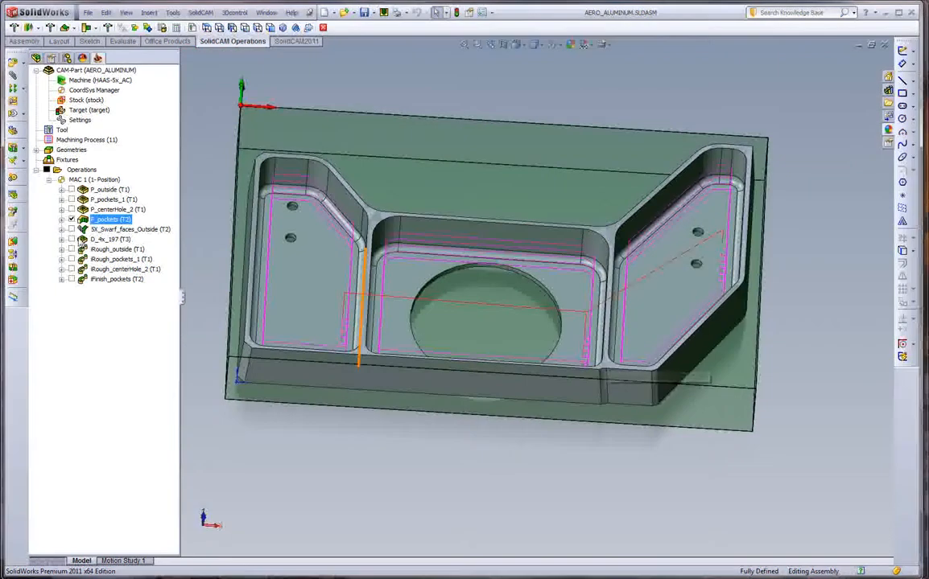
pyautogui.click(72, 219)
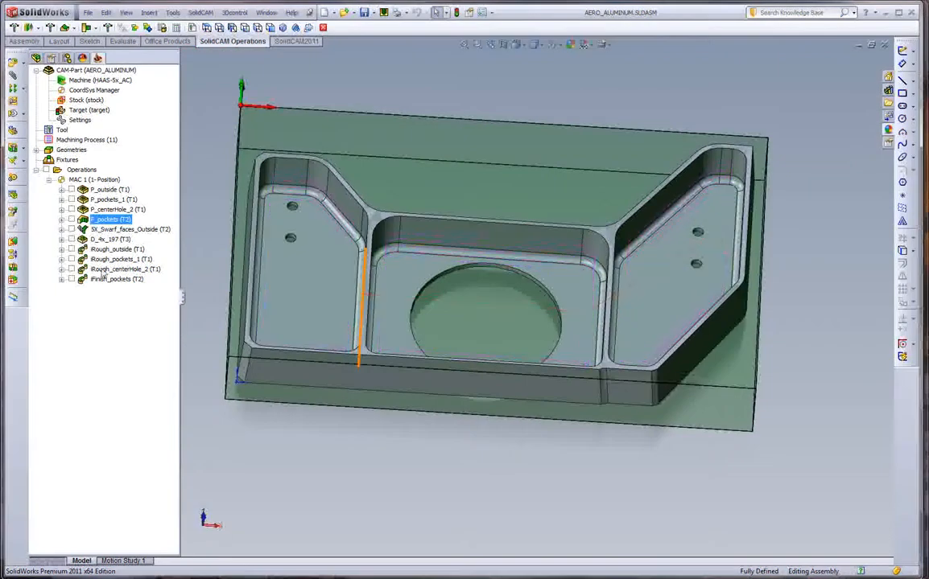
# Open the iFinish_pockets operation and examine its technology settings and iRest data.
pyautogui.click(113, 279)
pyautogui.doubleClick(101, 280)
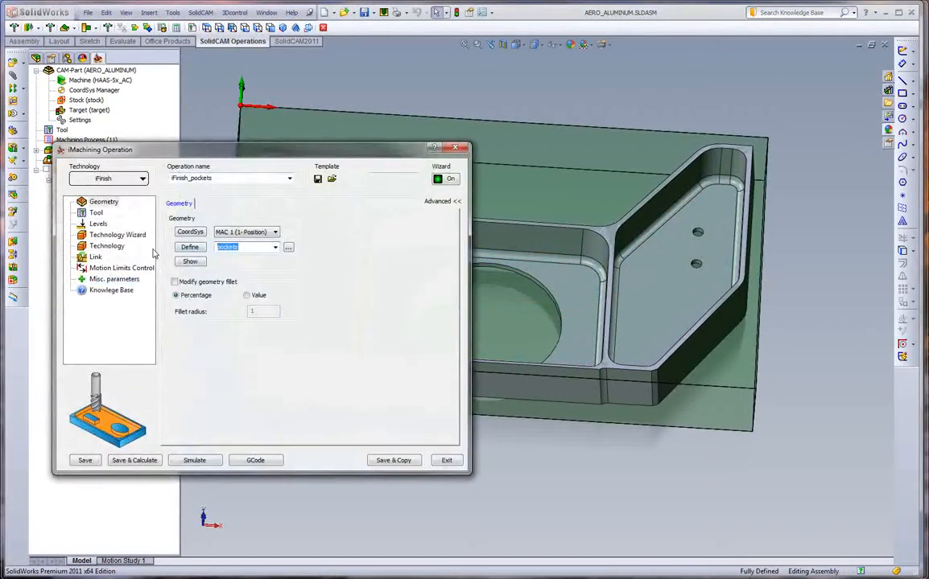
pyautogui.click(107, 247)
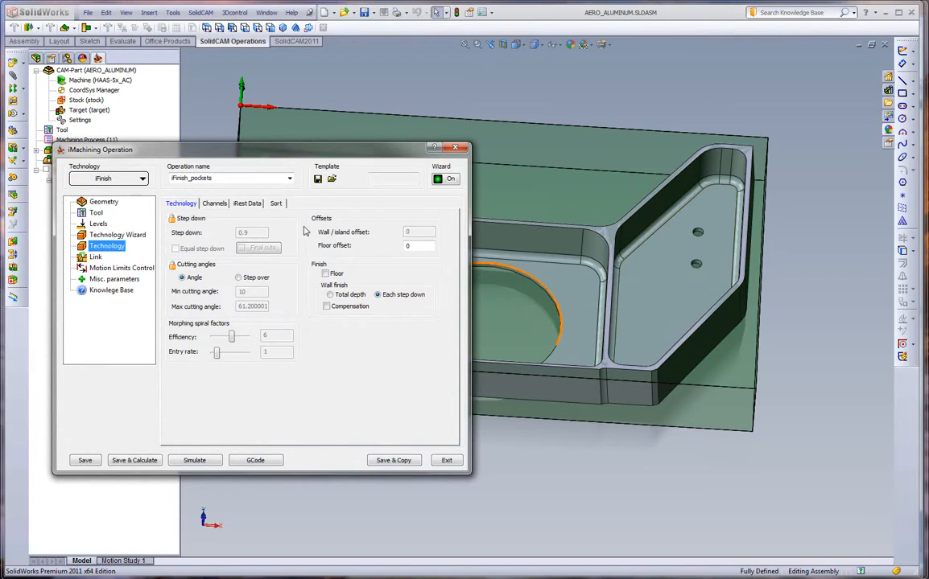
pyautogui.click(251, 204)
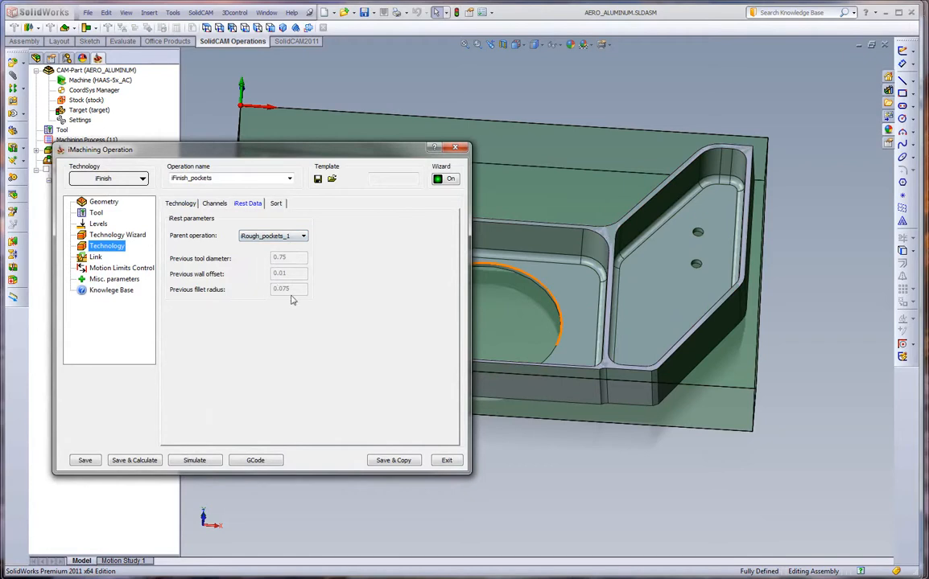
pyautogui.click(180, 204)
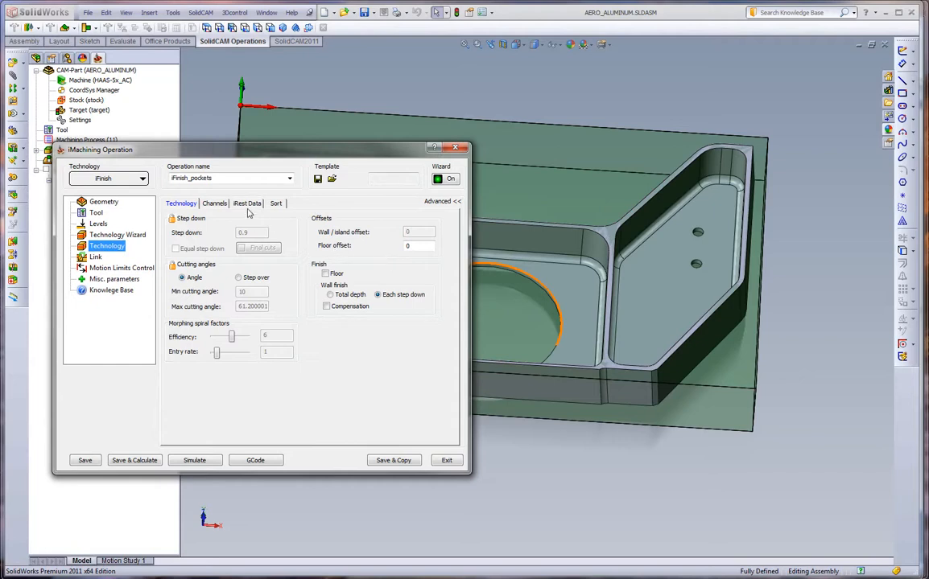
# Simulate the iFinish_pockets toolpath on the CAD model and examine the corner passes in the first pocket.
pyautogui.click(193, 460)
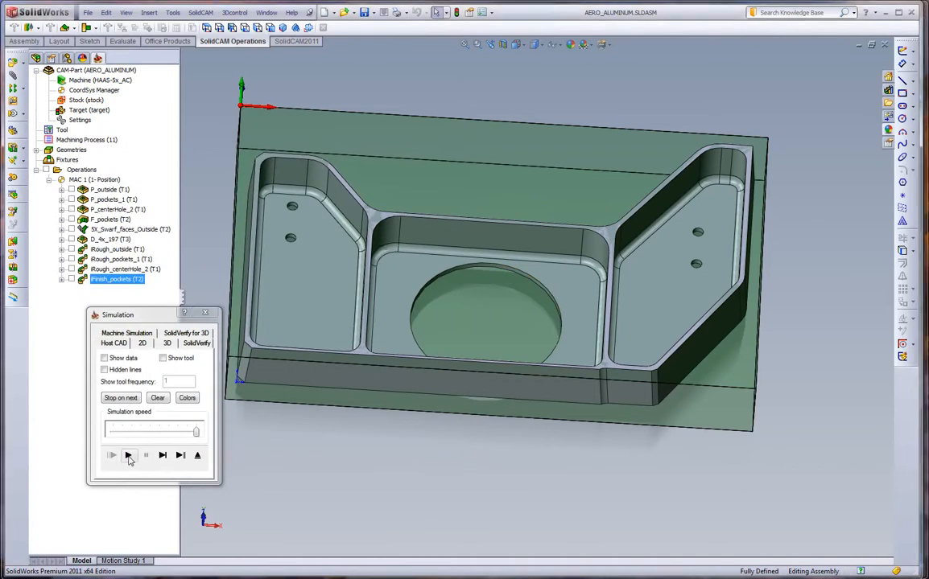
pyautogui.click(129, 456)
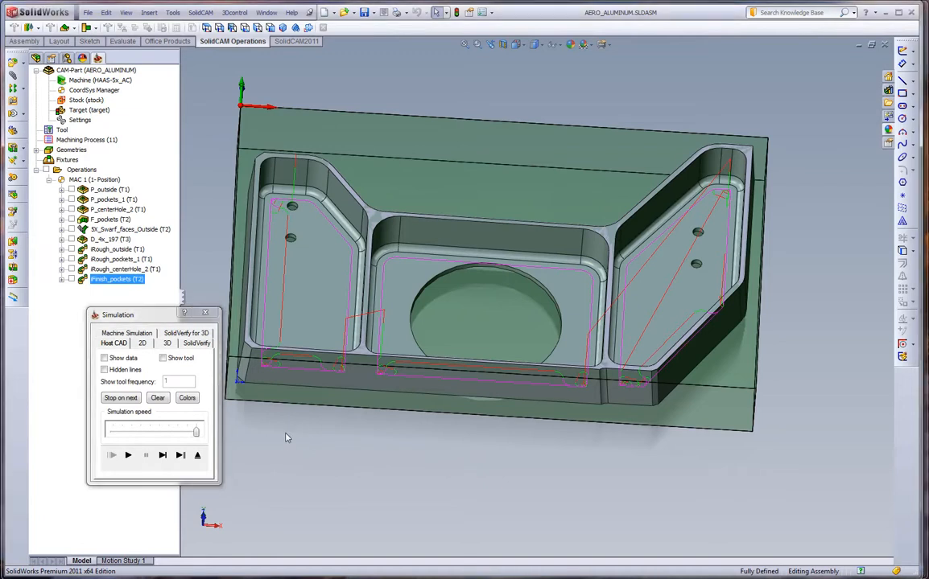
pyautogui.scroll(-5, 289, 406)
pyautogui.scroll(-8, 375, 394)
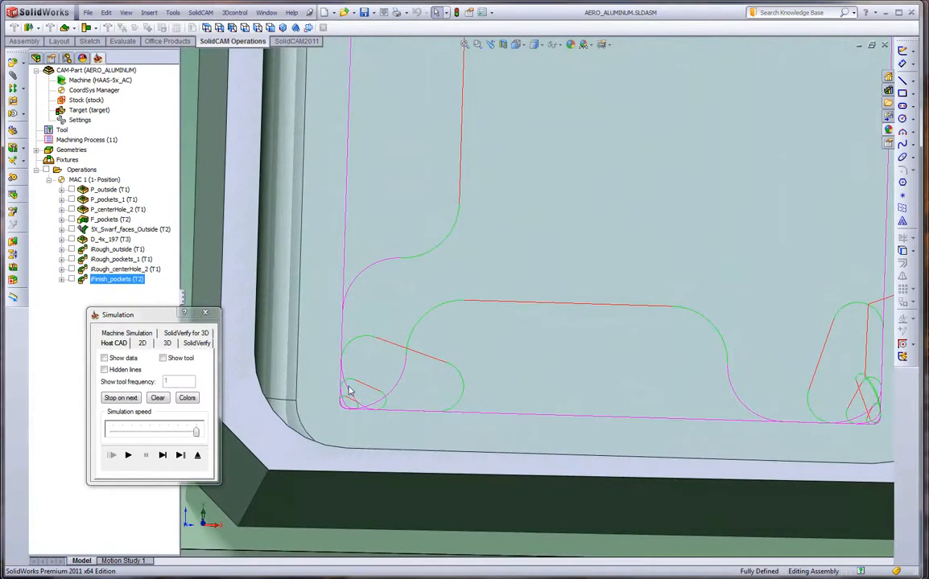
pyautogui.scroll(3, 484, 404)
pyautogui.scroll(-2, 723, 395)
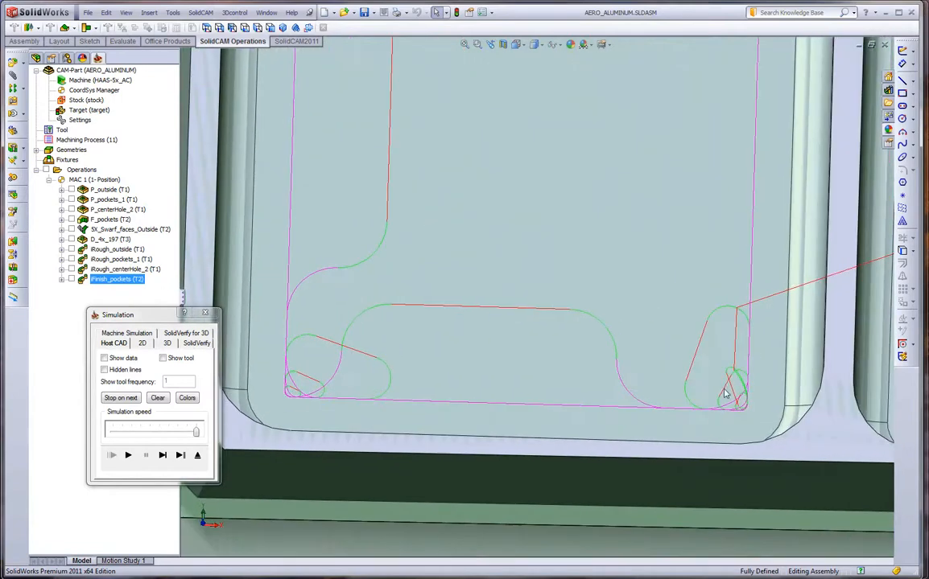
# Examine the iFinish_pockets toolpath across all the pockets, and close its simulation and the operation.
pyautogui.scroll(6, 726, 409)
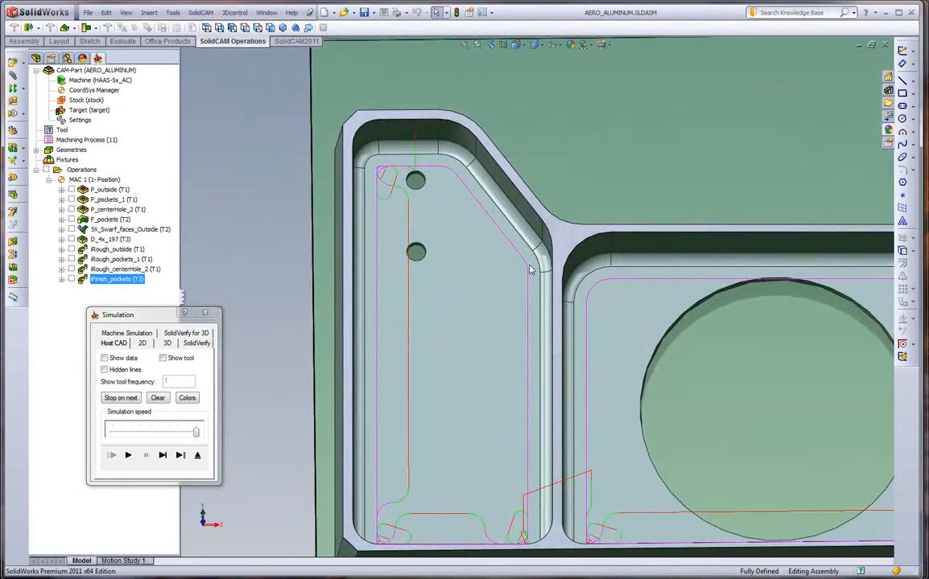
pyautogui.scroll(5, 537, 299)
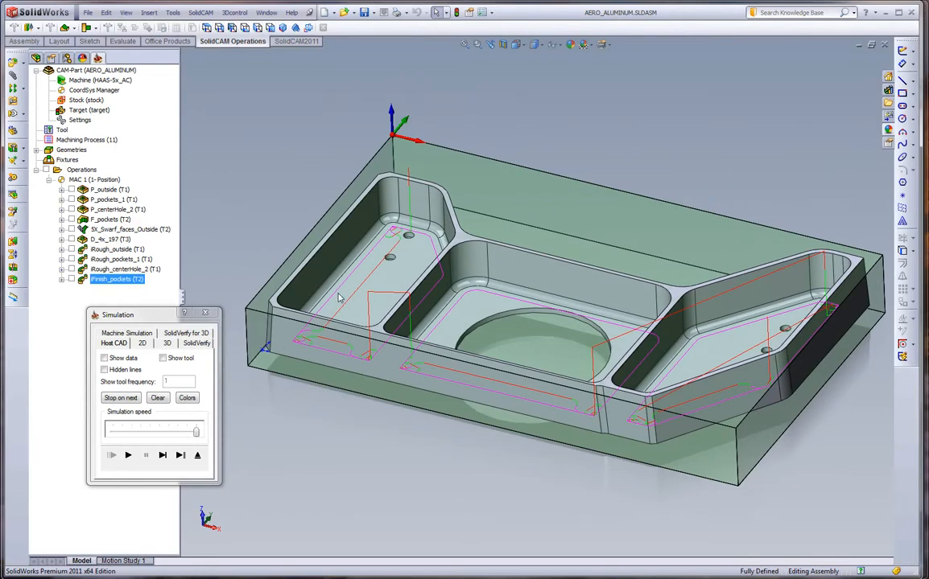
pyautogui.click(205, 313)
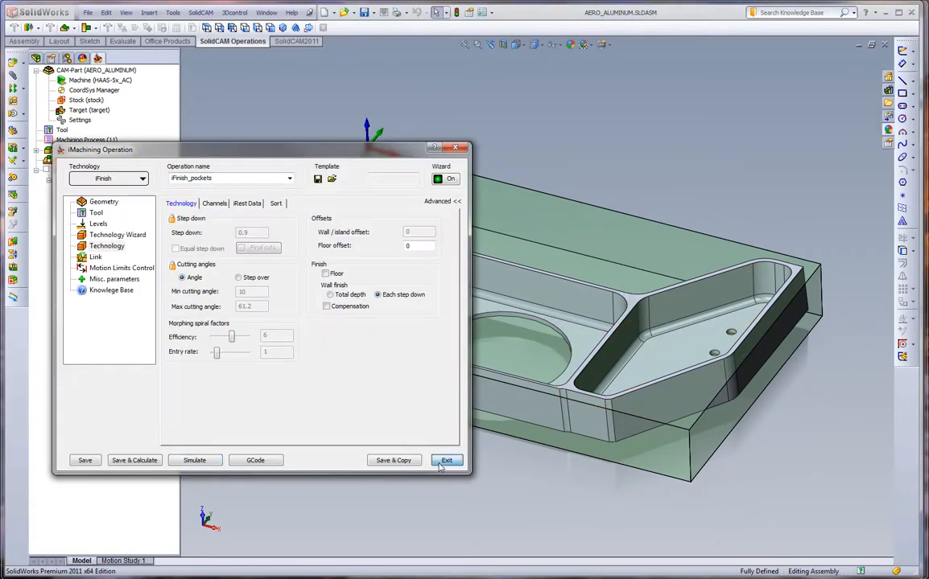
pyautogui.click(444, 462)
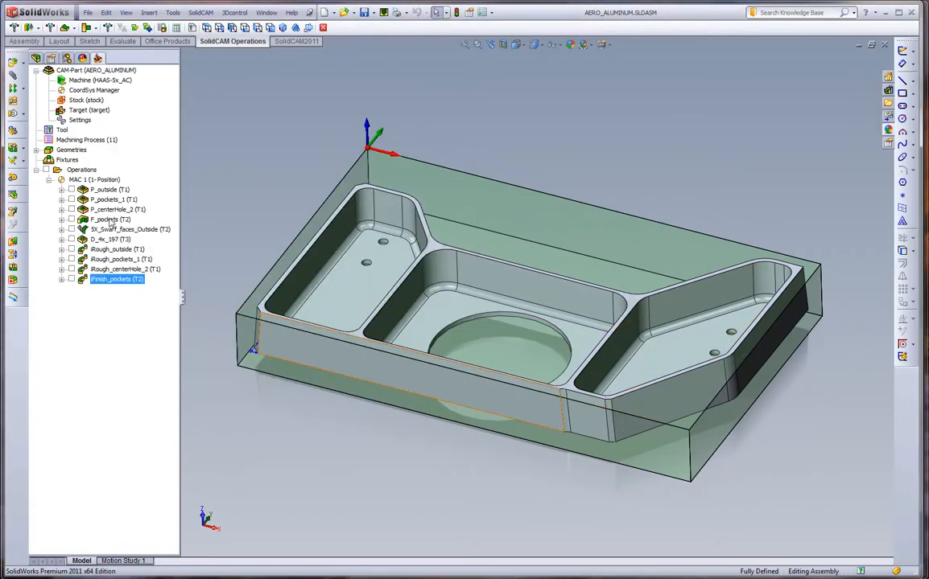
# Reorder the operations so the four iMachining ones come first and the P_ and F_ operations follow D_4x_197.
pyautogui.click(117, 250)
pyautogui.keyDown('shift'); pyautogui.click(124, 270); pyautogui.keyUp('shift')
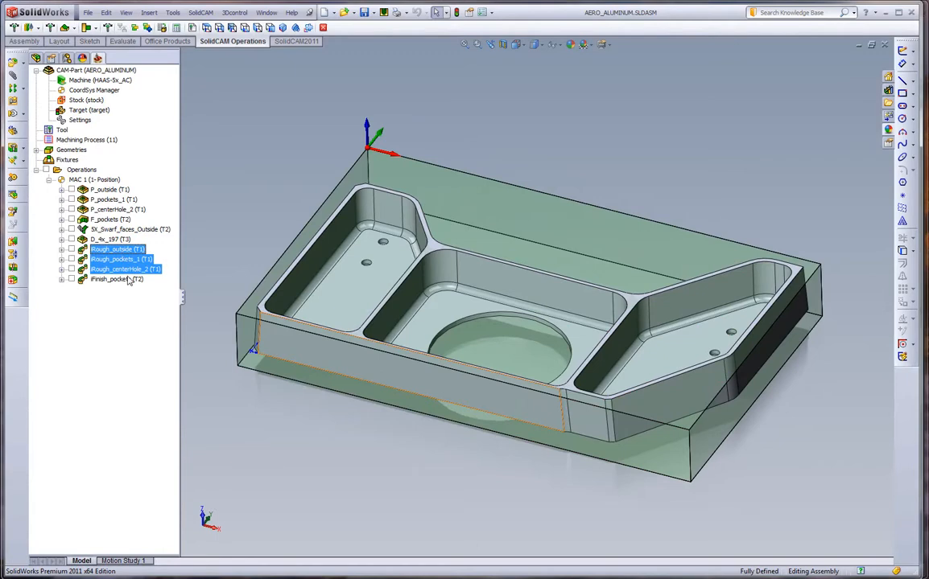
pyautogui.keyDown('shift'); pyautogui.click(126, 280); pyautogui.keyUp('shift')
pyautogui.moveTo(126, 252); pyautogui.dragTo(127, 283)
pyautogui.click(118, 219)
pyautogui.keyDown('shift'); pyautogui.click(116, 192); pyautogui.keyUp('shift')
pyautogui.click(105, 190)
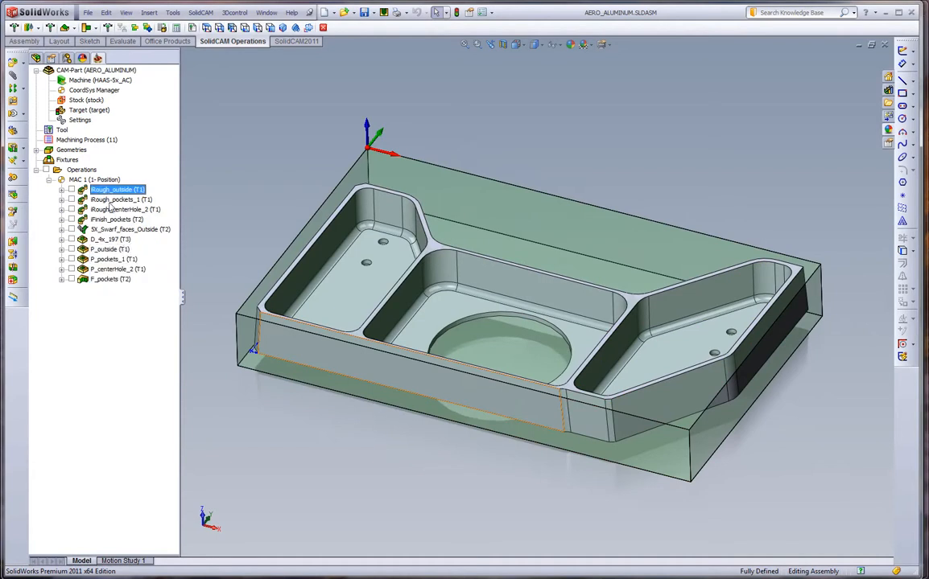
# Open the SolidVerify simulation for the six operations from iRough_outside through D_4x_197.
pyautogui.keyDown('shift'); pyautogui.click(111, 238); pyautogui.keyUp('shift')
pyautogui.rightClick(107, 238)
pyautogui.click(165, 345)
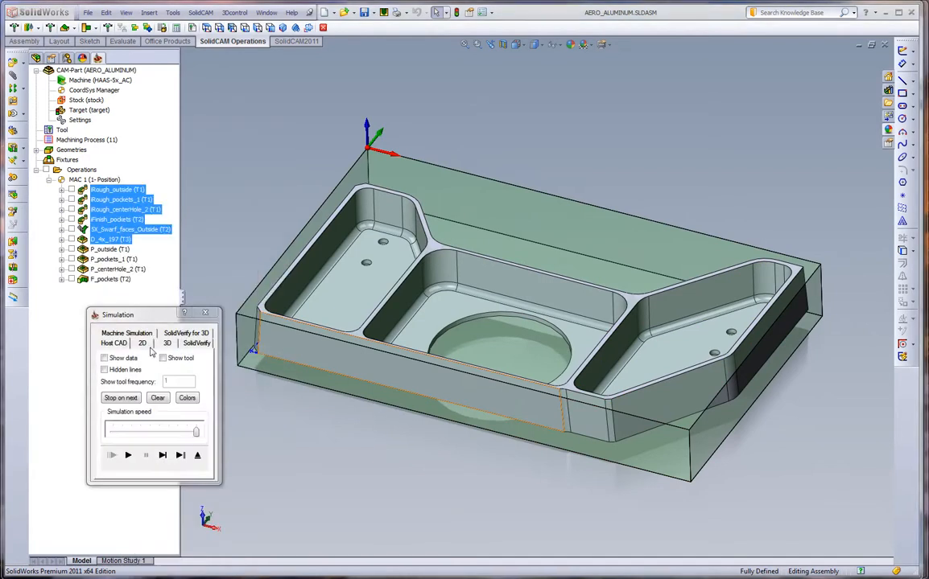
pyautogui.click(195, 343)
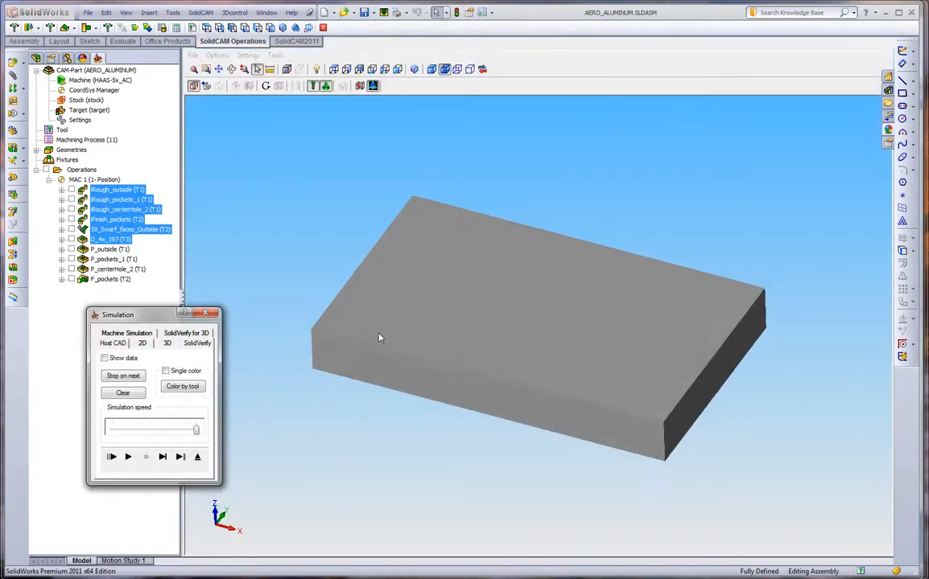
# Simulate the iRough_outside operation on the solid stock, slightly slowed at first and at full speed for the rest.
pyautogui.click(162, 456)
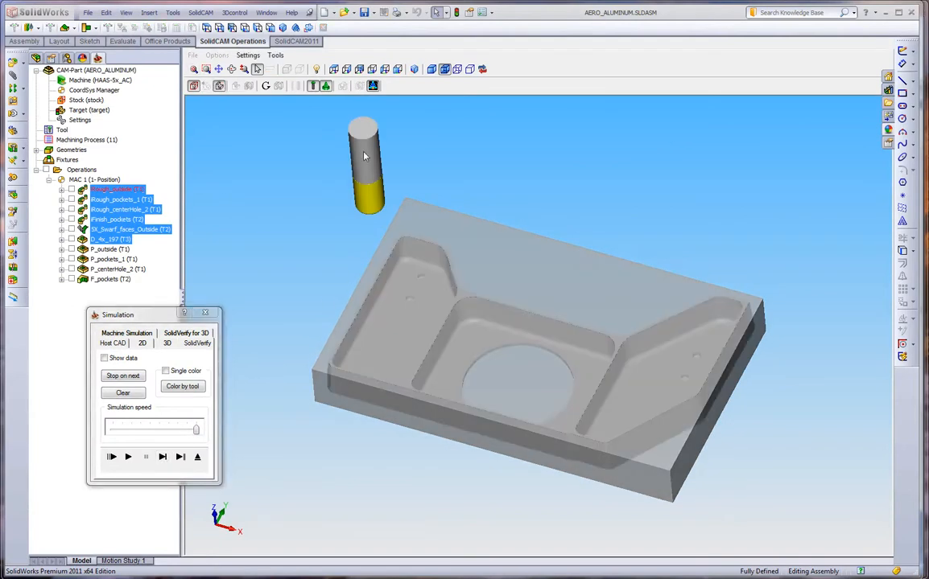
pyautogui.scroll(-1, 272, 341)
pyautogui.click(187, 433)
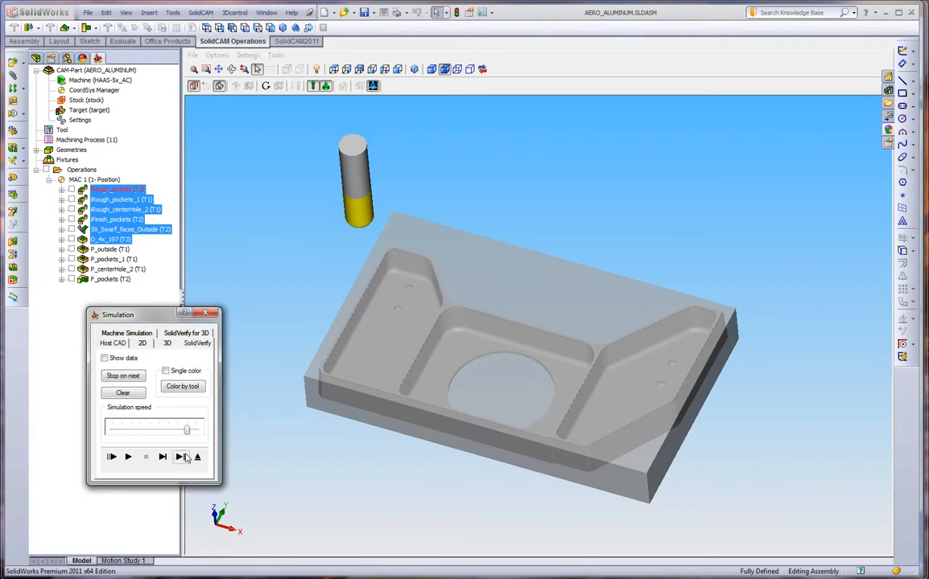
pyautogui.click(180, 457)
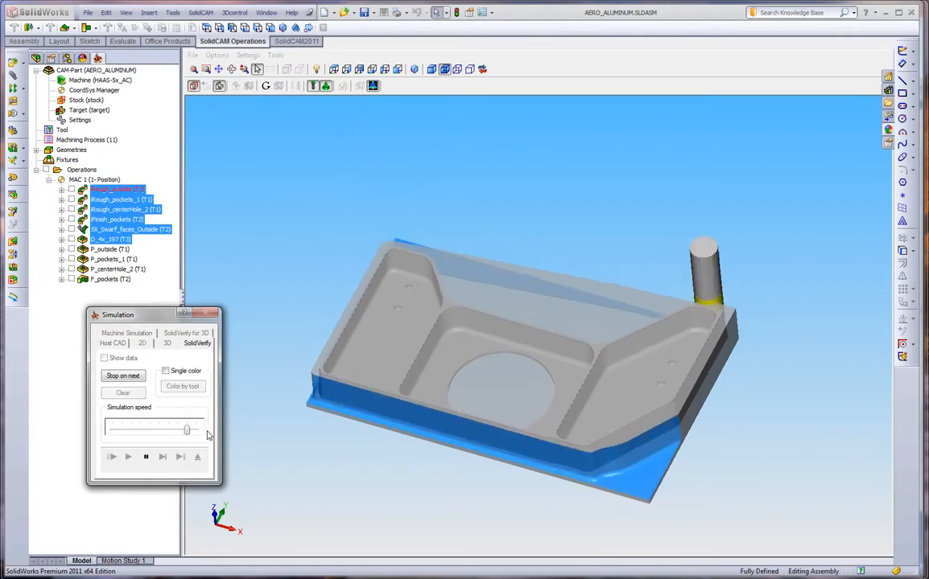
pyautogui.click(193, 435)
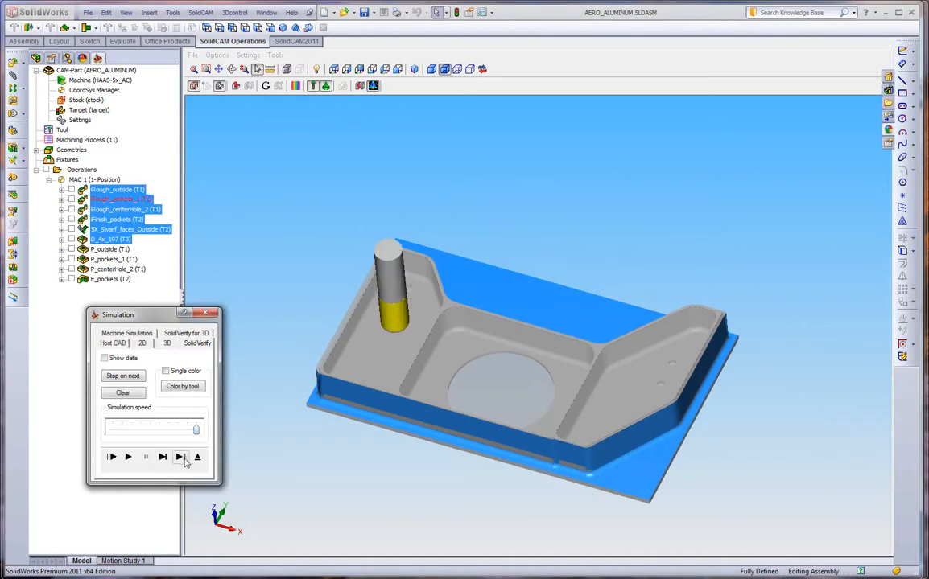
# Run the solid simulation through iRough_pockets_1 and iRough_centerHole_2, pausing once, up to iFinish_pockets.
pyautogui.click(180, 456)
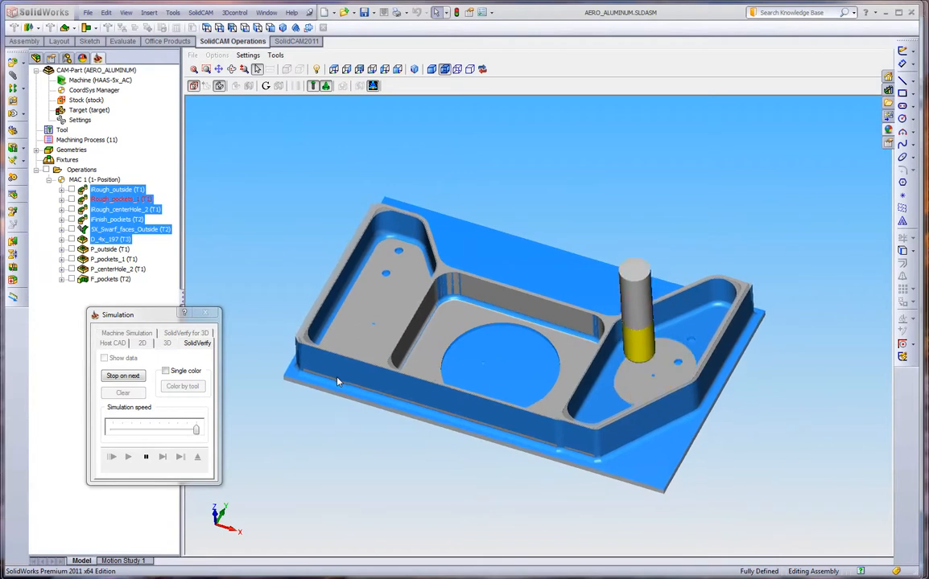
pyautogui.click(146, 464)
pyautogui.click(184, 460)
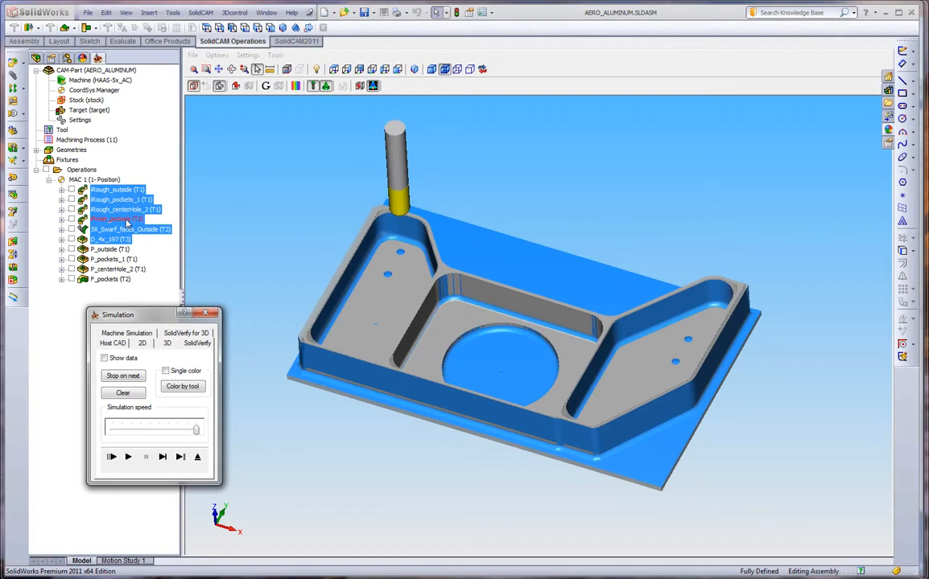
# Simulate iFinish_pockets at reduced speed, speed up during 5X_Swarf_faces_Outside, and exit the simulation.
pyautogui.scroll(-2, 317, 242)
pyautogui.click(173, 432)
pyautogui.click(174, 432)
pyautogui.click(129, 457)
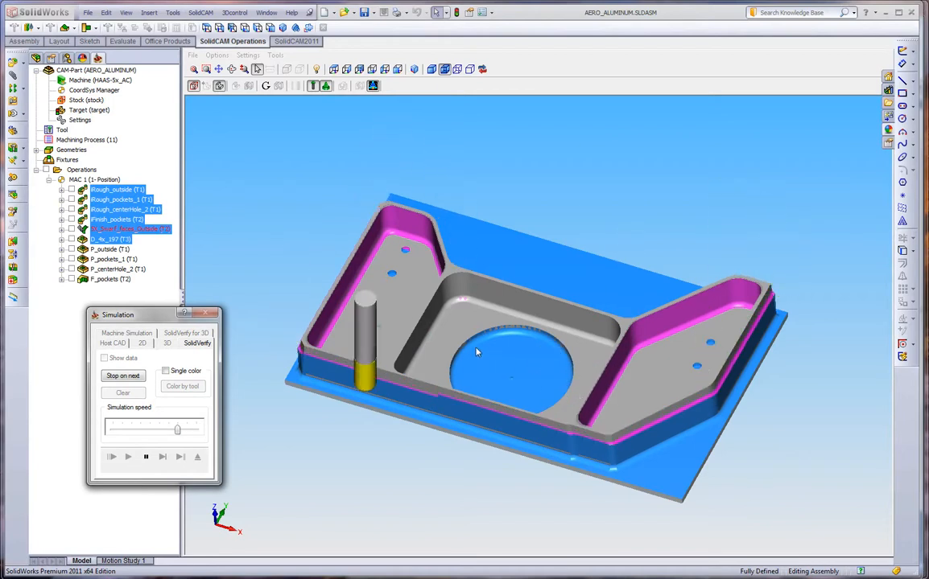
pyautogui.moveTo(178, 430); pyautogui.dragTo(186, 430)
pyautogui.click(196, 432)
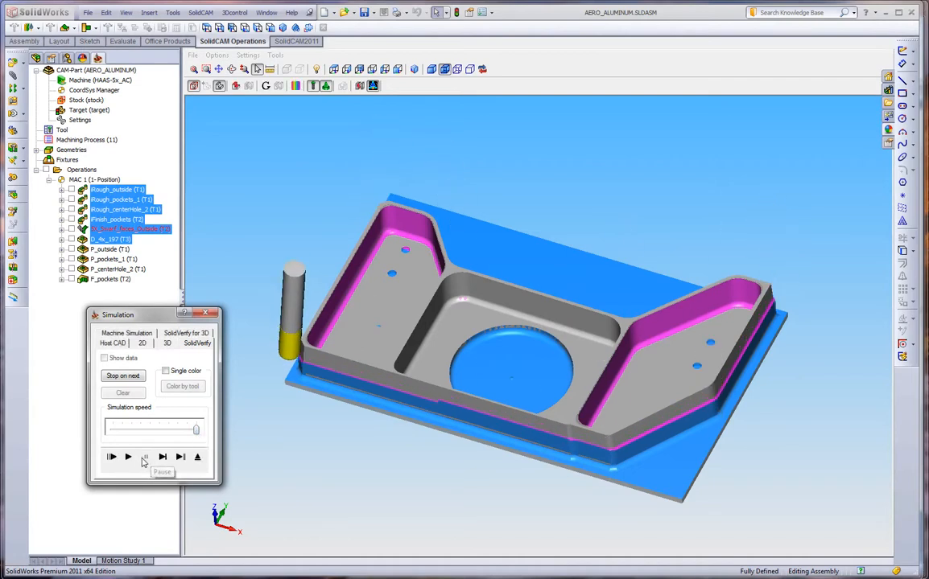
pyautogui.click(197, 457)
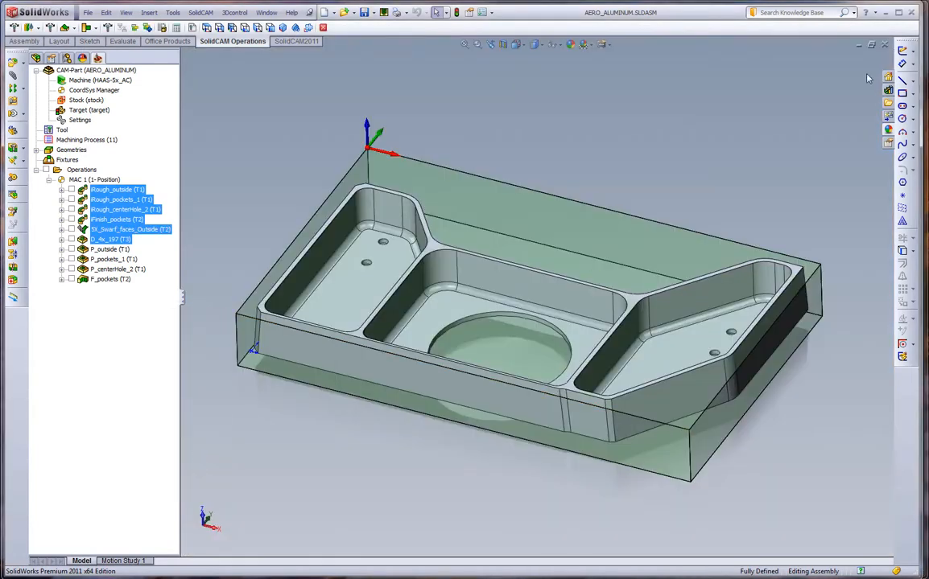
# Switch to Excel's Aero_Aluminum_compare.xlsx and examine the three roughing operations and Finish Pockets in the comparison table.
pyautogui.moveTo(915, 166); pyautogui.dragTo(533, 186)
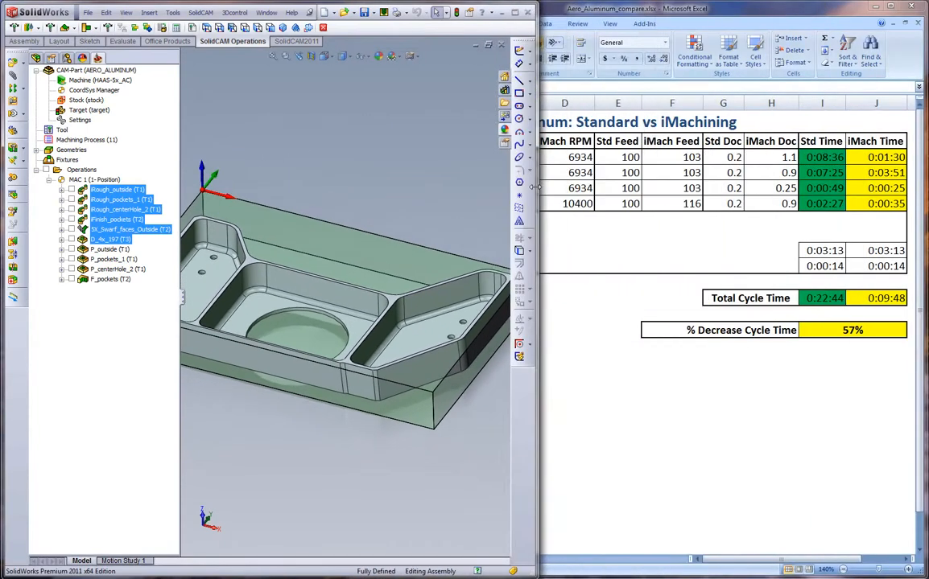
pyautogui.click(636, 366)
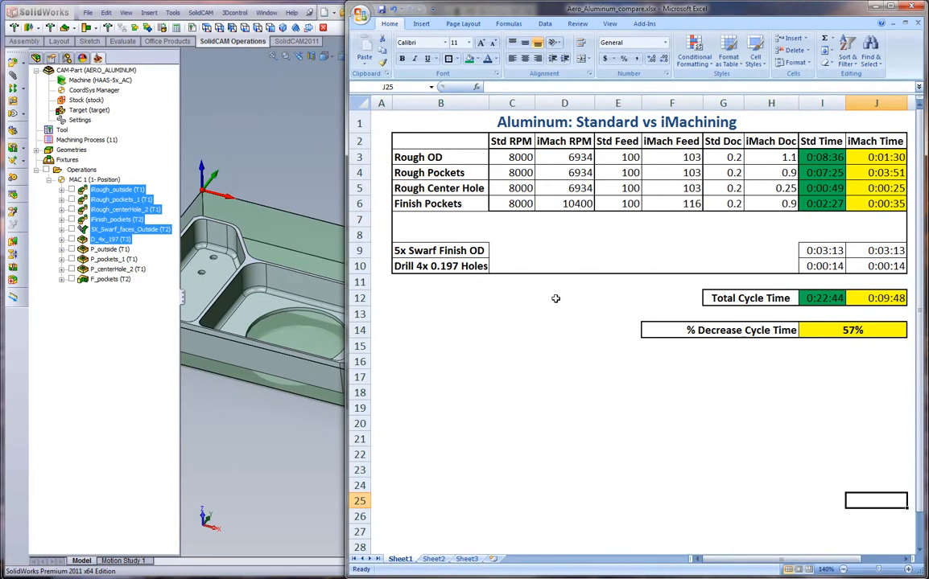
pyautogui.click(461, 160)
pyautogui.moveTo(461, 157); pyautogui.dragTo(473, 208)
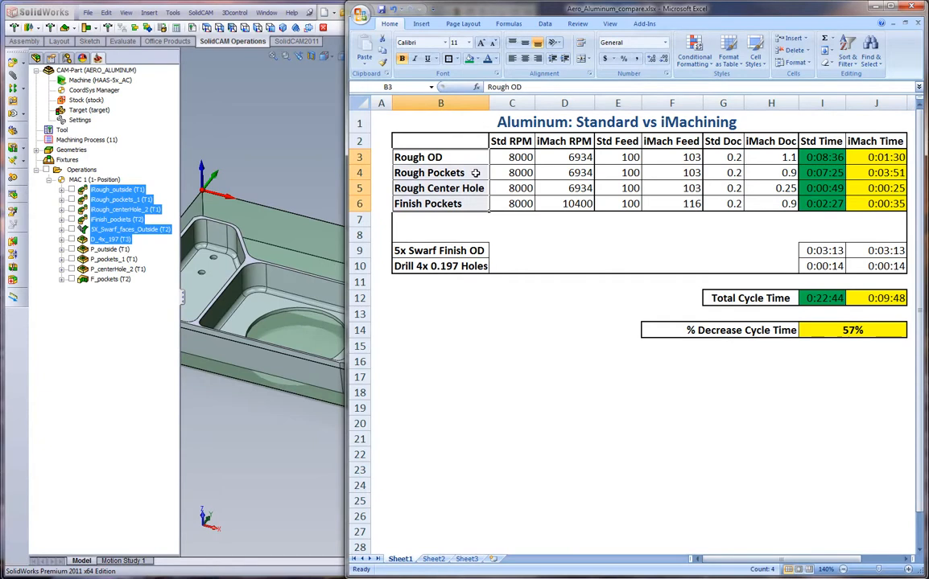
pyautogui.click(473, 224)
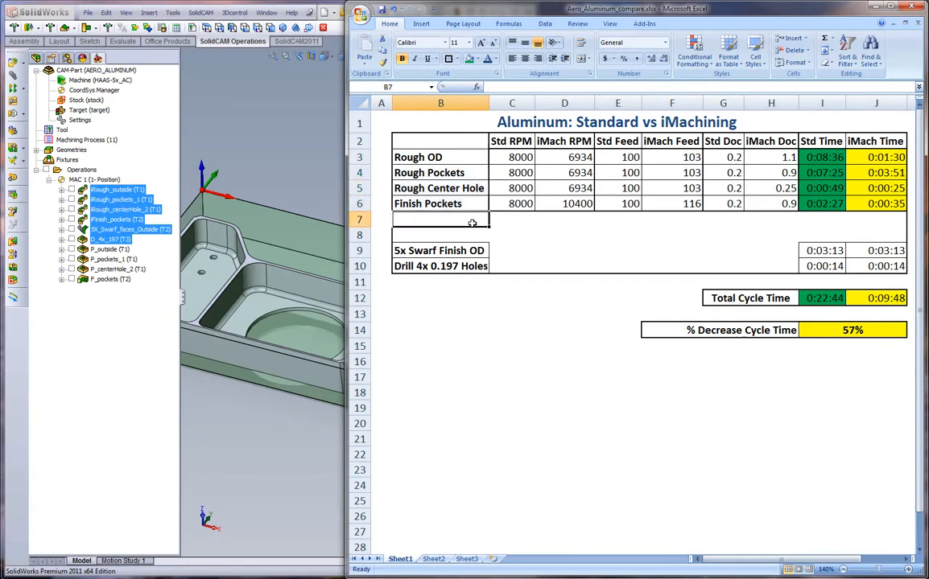
# Examine the 5x Swarf Finish OD and Drill 4x 0.197 Holes rows with their standard and iMachining times.
pyautogui.moveTo(483, 248)
pyautogui.mouseDown()
pyautogui.moveTo(475, 266)
pyautogui.moveTo(467, 258)
pyautogui.mouseUp()
pyautogui.click(482, 316)
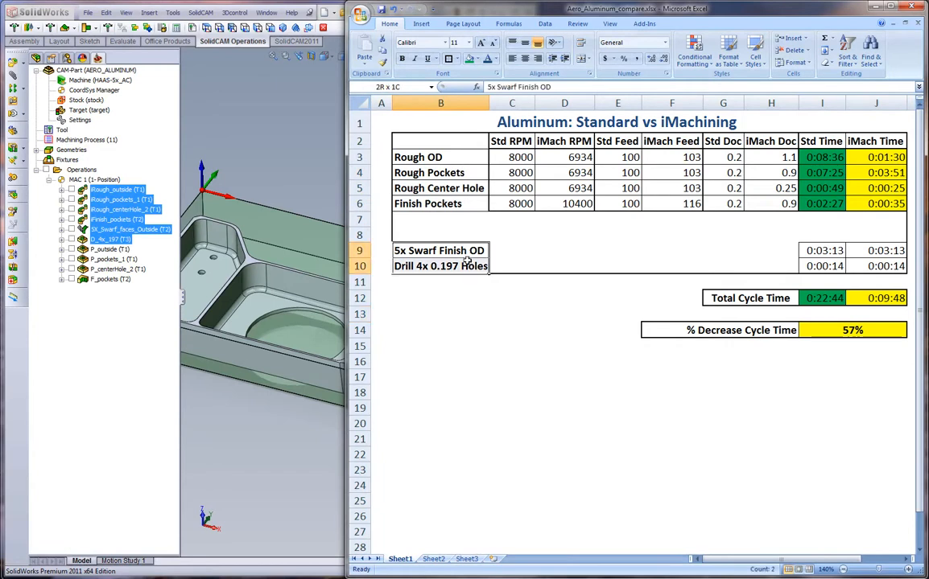
pyautogui.moveTo(814, 251); pyautogui.dragTo(881, 266)
pyautogui.click(799, 399)
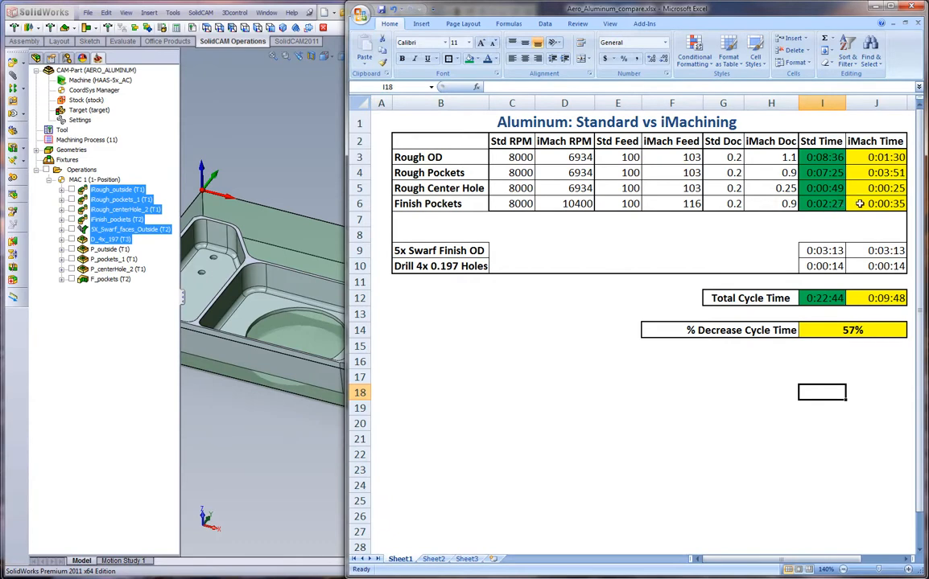
# Check the standard and iMachining total cycle times and the percentage decrease in cycle time.
pyautogui.click(806, 300)
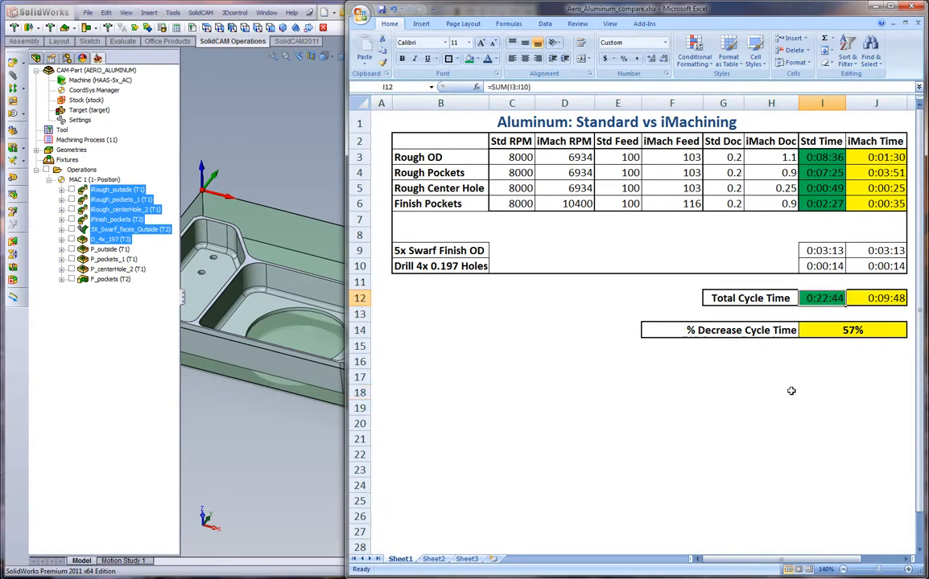
pyautogui.press('Right')
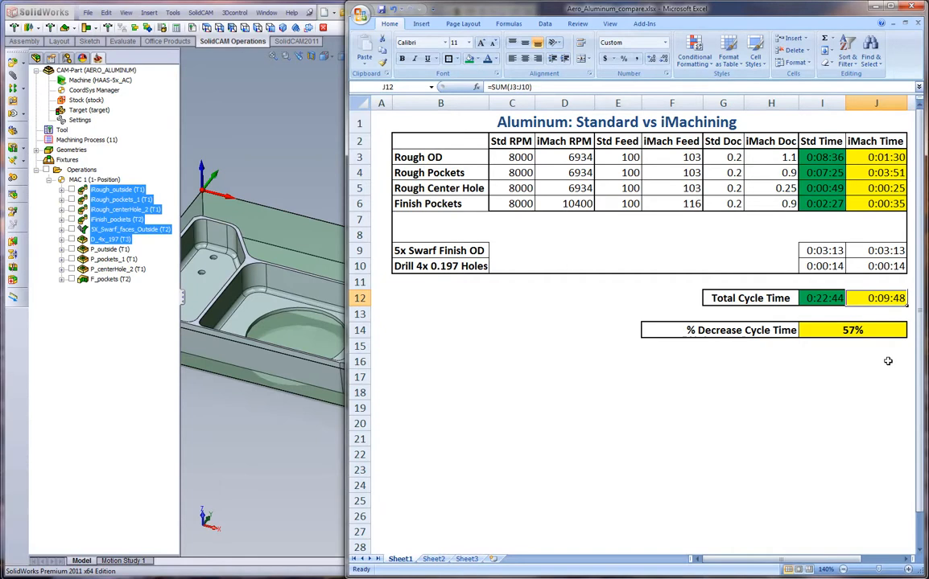
pyautogui.press('Down')
pyautogui.press('Down')
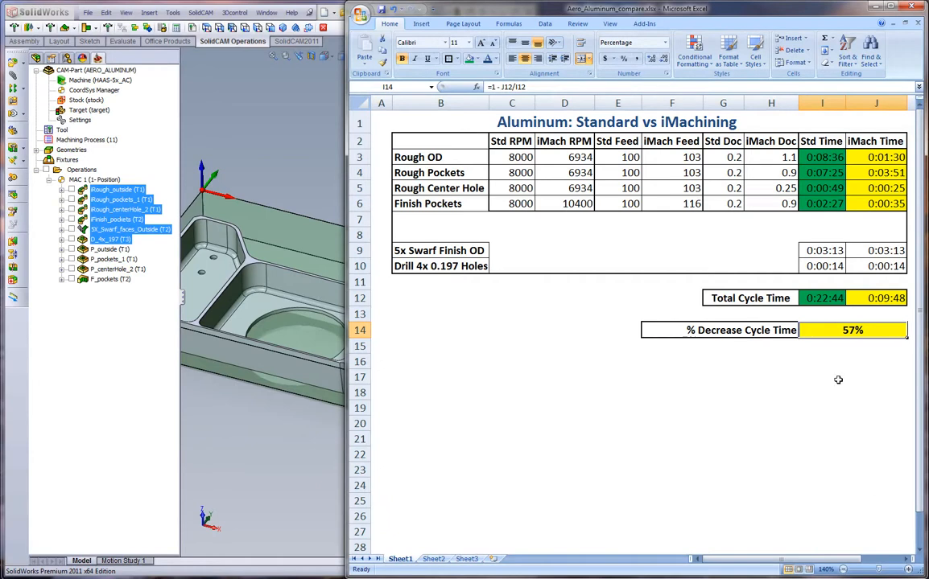
# Examine the Std RPM values of the four compared operations, ending on the Finish Pockets speed.
pyautogui.moveTo(502, 158); pyautogui.dragTo(501, 203)
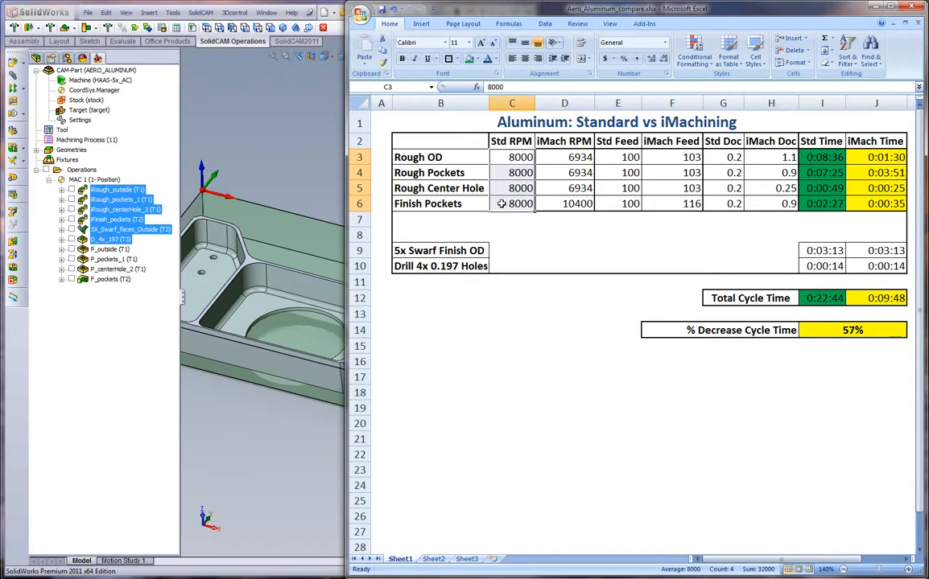
pyautogui.click(538, 217)
pyautogui.click(501, 205)
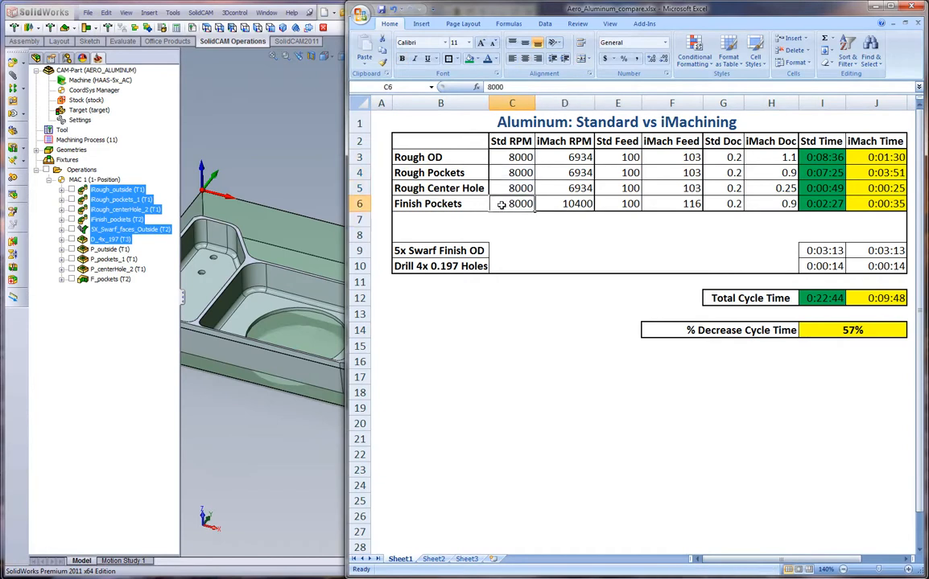